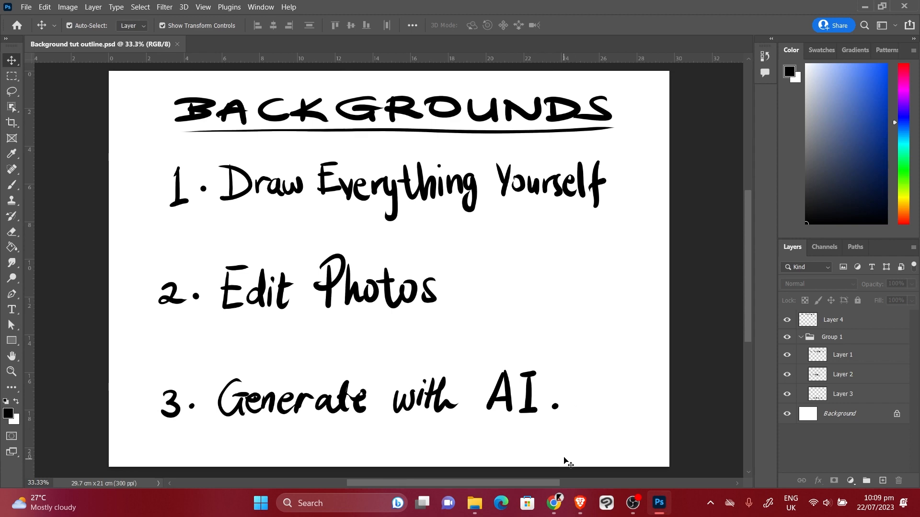
Switch to Google Chrome and search Google for "ai art generator".
mouse_move(554, 504)
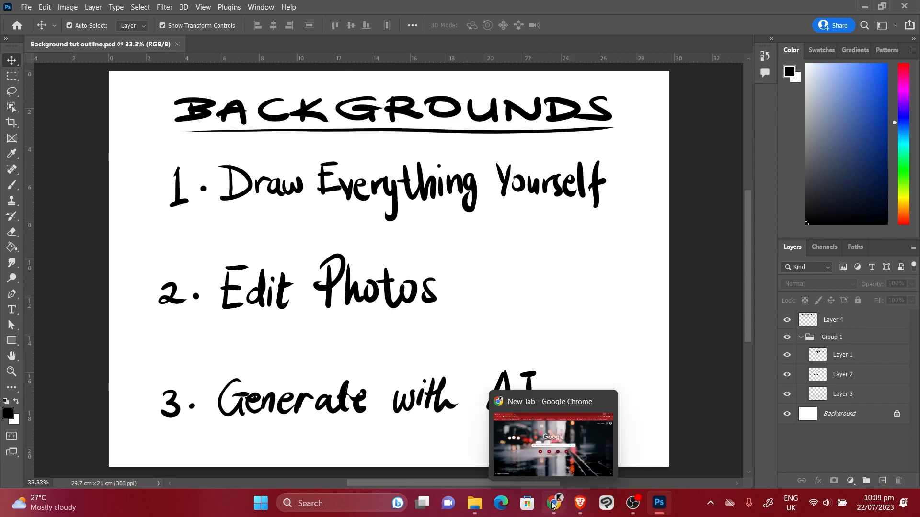
click(553, 504)
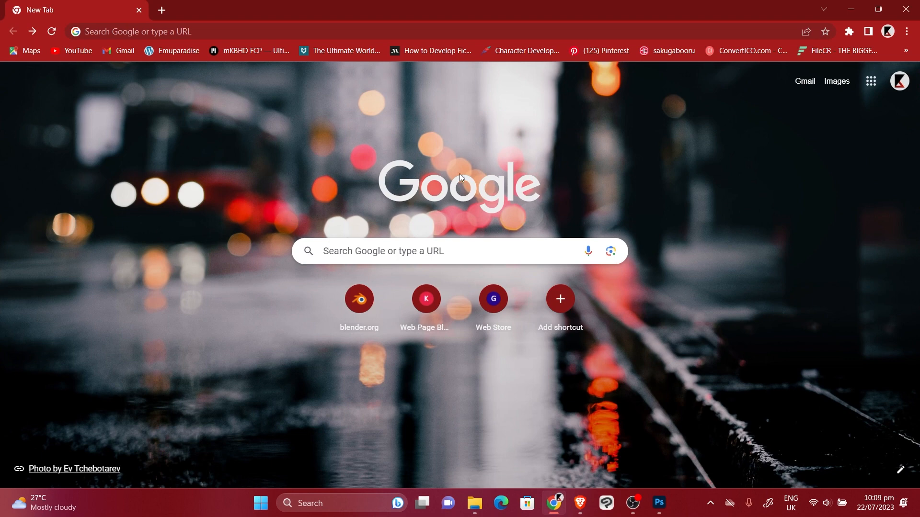
click(255, 29)
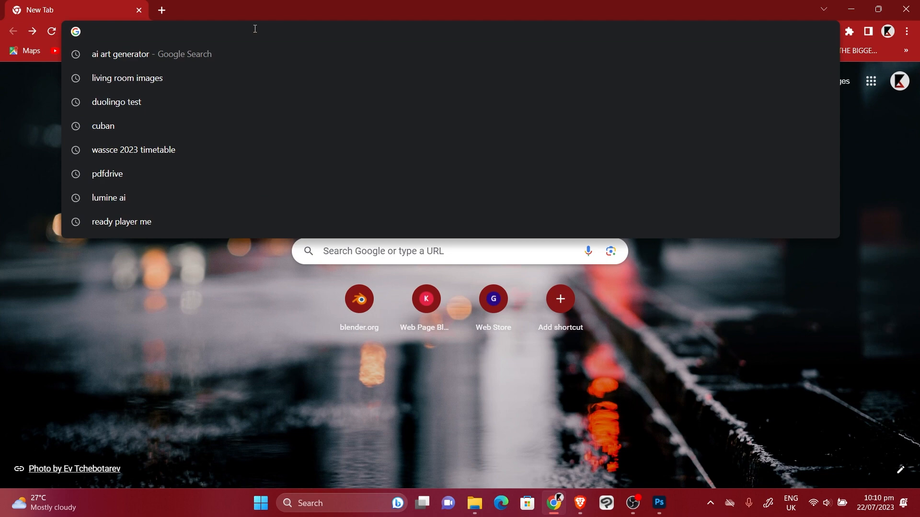
text(ai art )
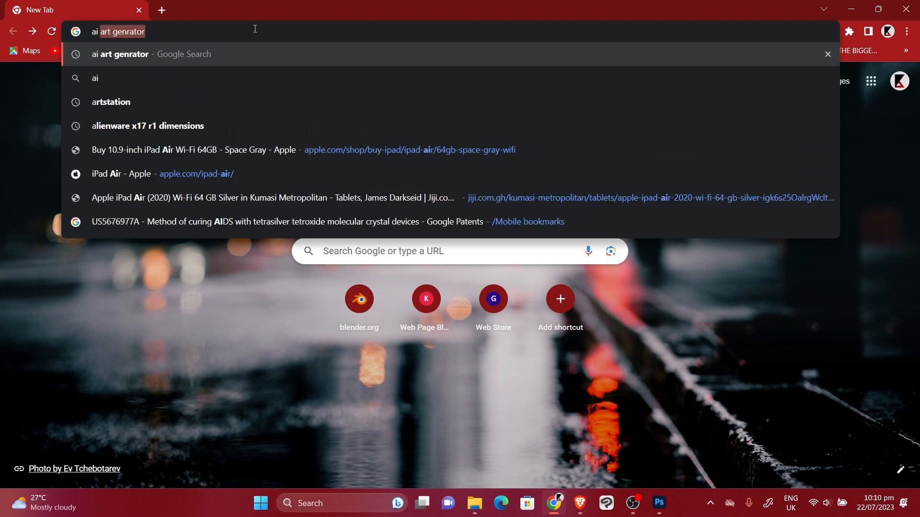
text(generati)
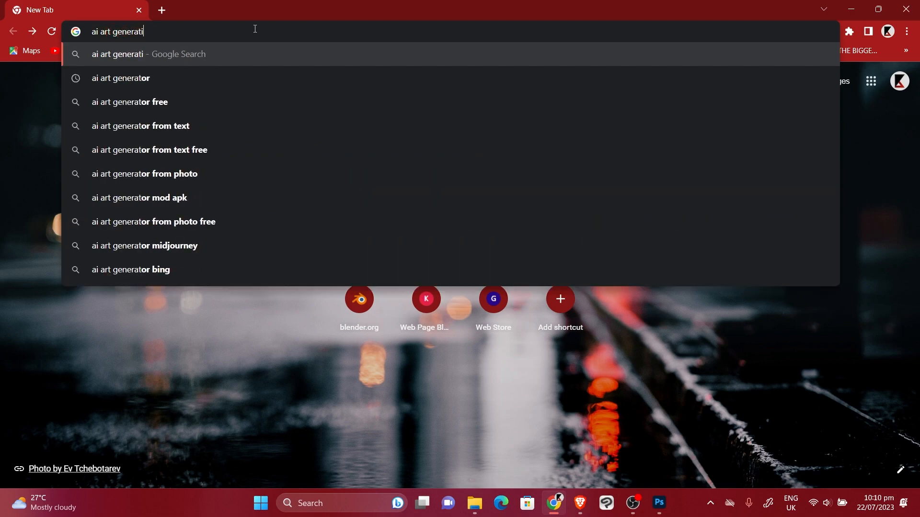
key(BackSpace)
text(or)
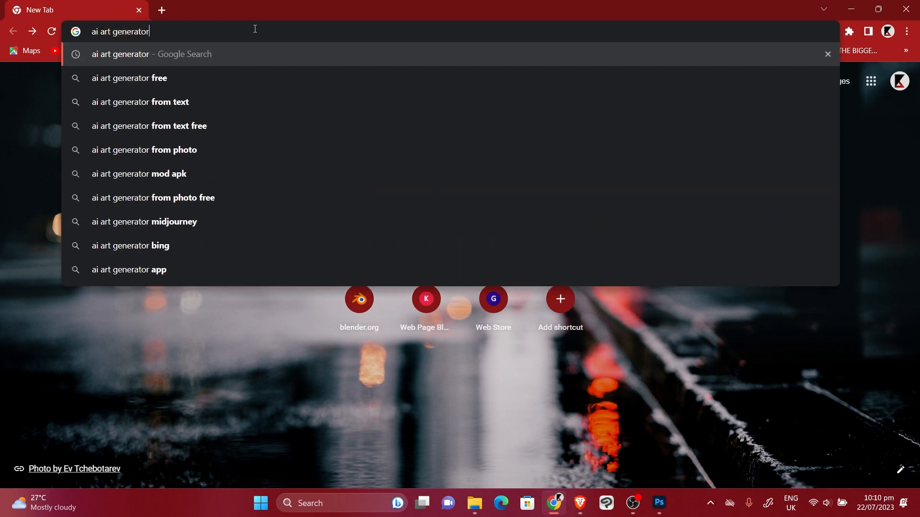
key(Return)
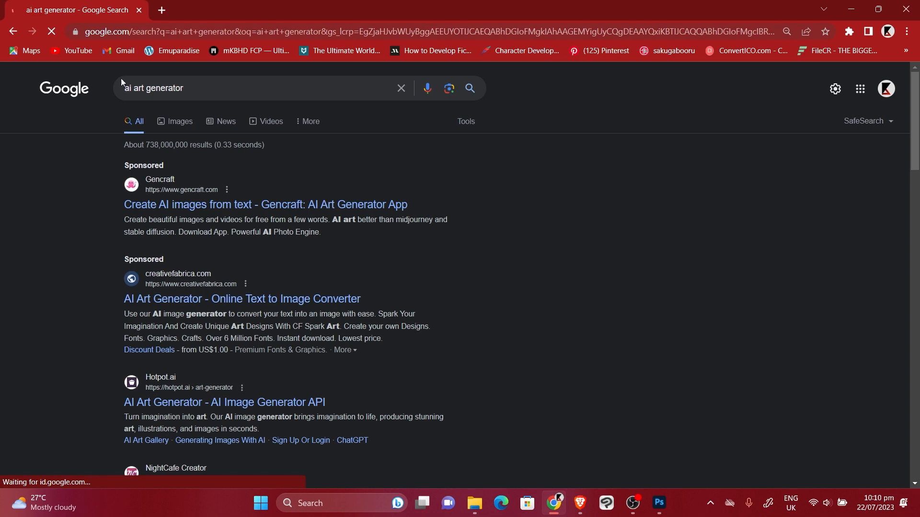
Open the Gencraft site from the search results and continue to its Generate page, dismissing the upgrade offer.
scroll(191, 179, down, 7)
scroll(191, 180, up, 5)
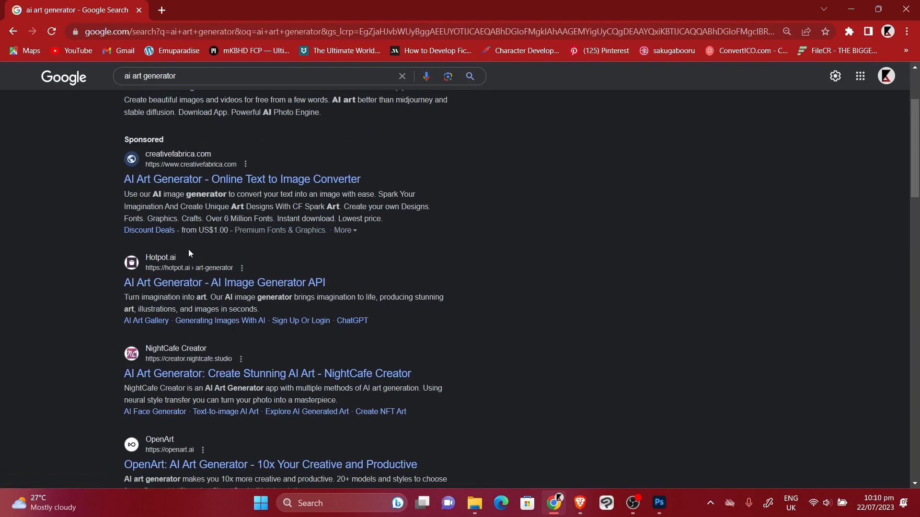
scroll(390, 342, down, 1)
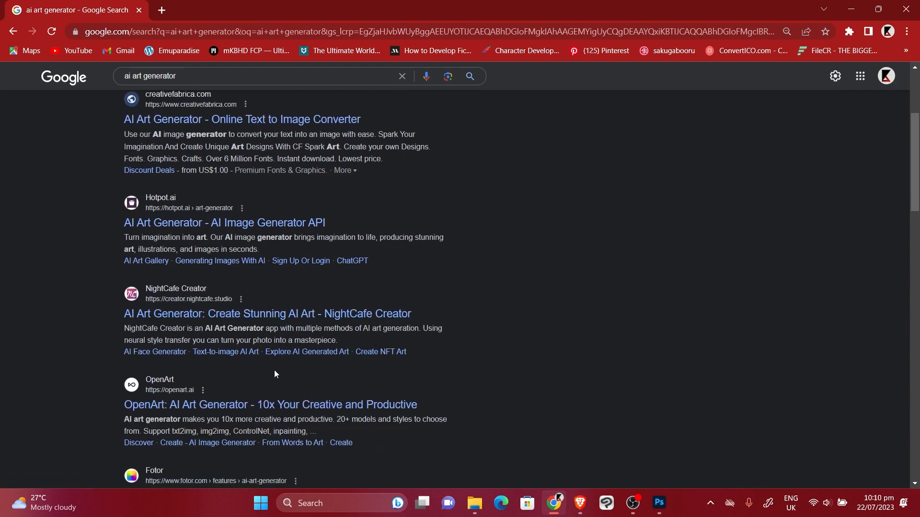
scroll(275, 374, down, 10)
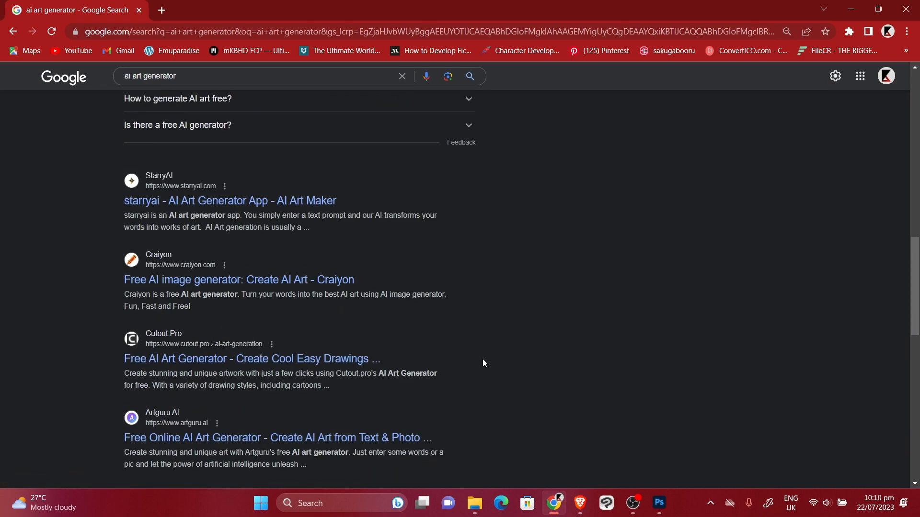
scroll(483, 360, down, 4)
scroll(482, 357, up, 6)
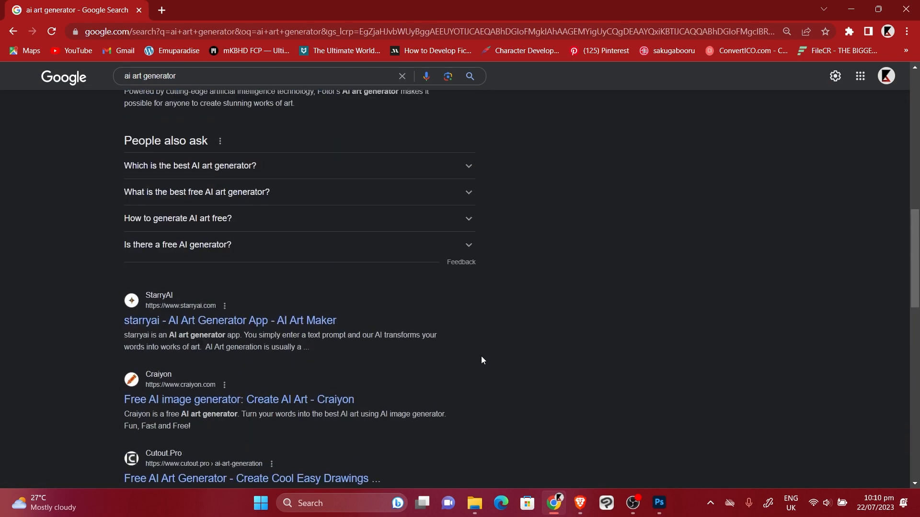
scroll(481, 357, up, 11)
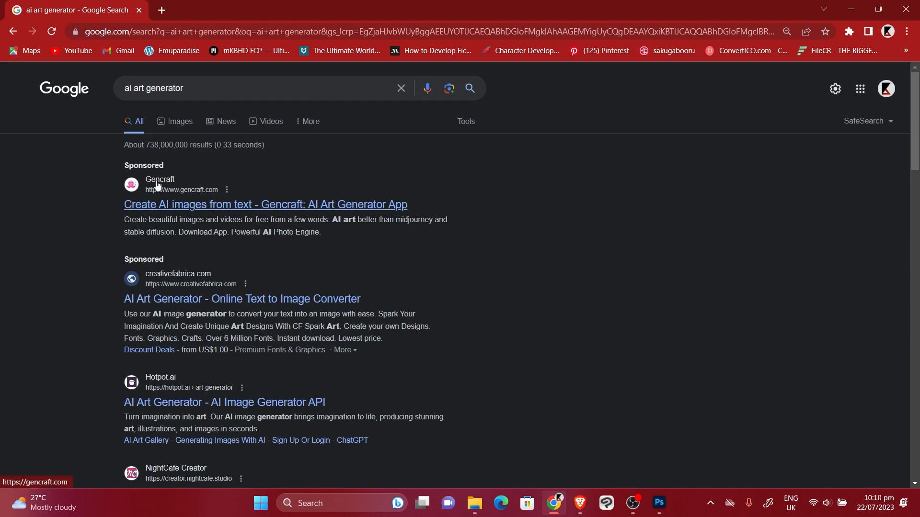
click(158, 185)
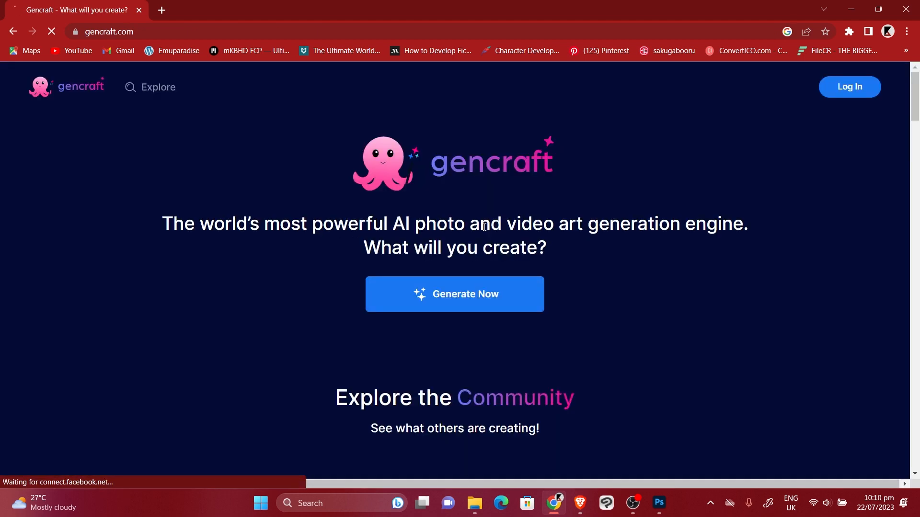
click(499, 301)
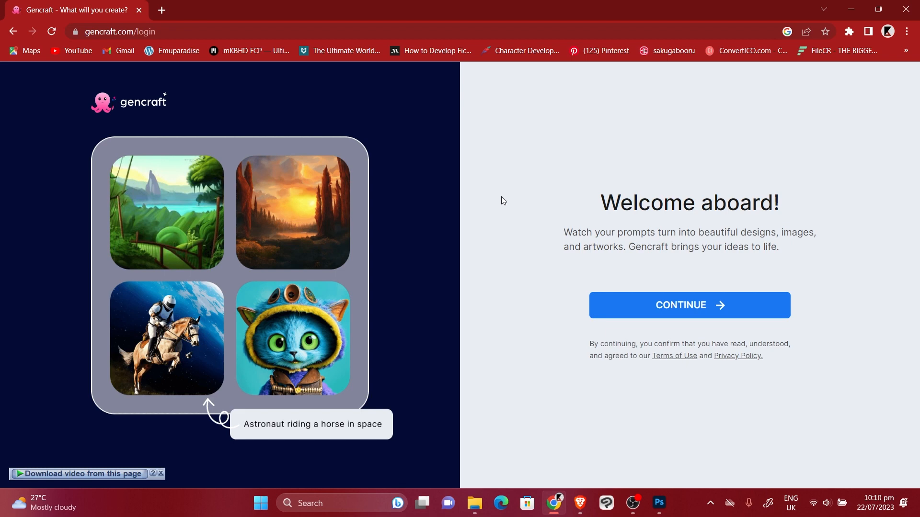
click(624, 305)
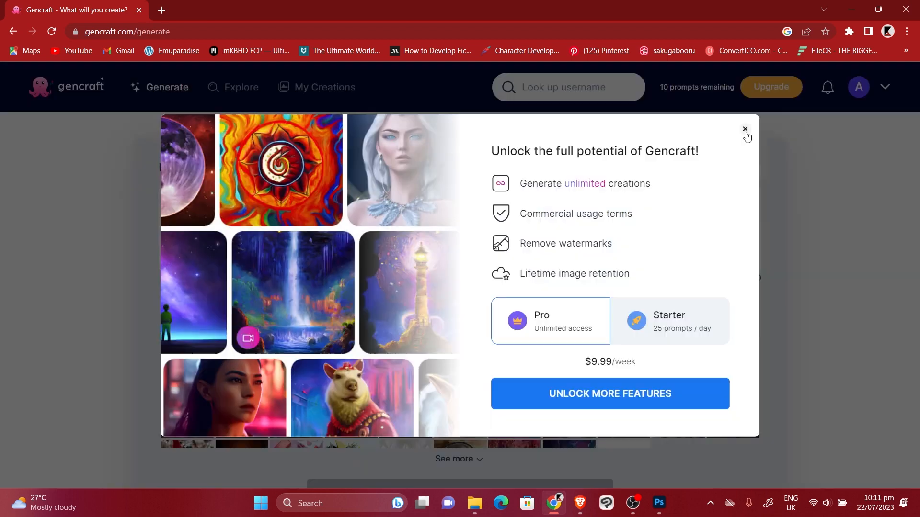
click(746, 131)
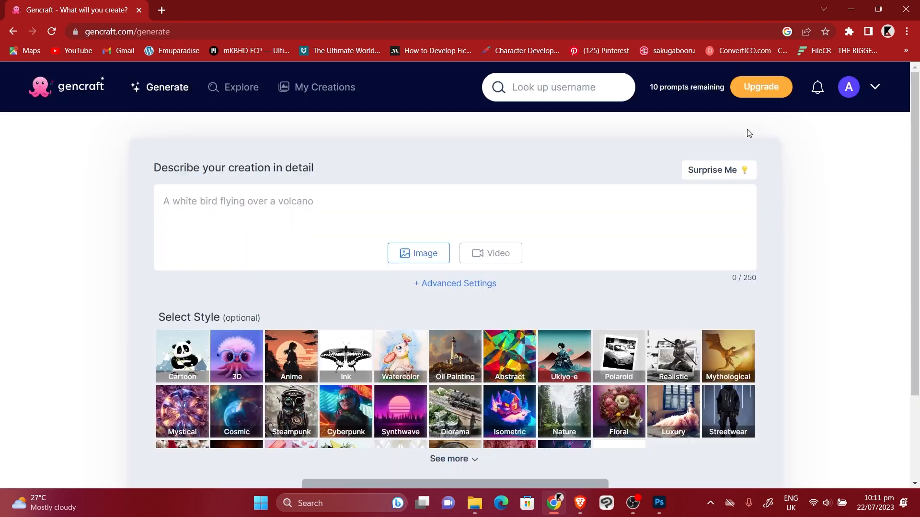
Generate images from the prompt "A cabin in a forest next to a lake" without choosing a style.
click(555, 213)
text(A cabin in a forest next to a lake)
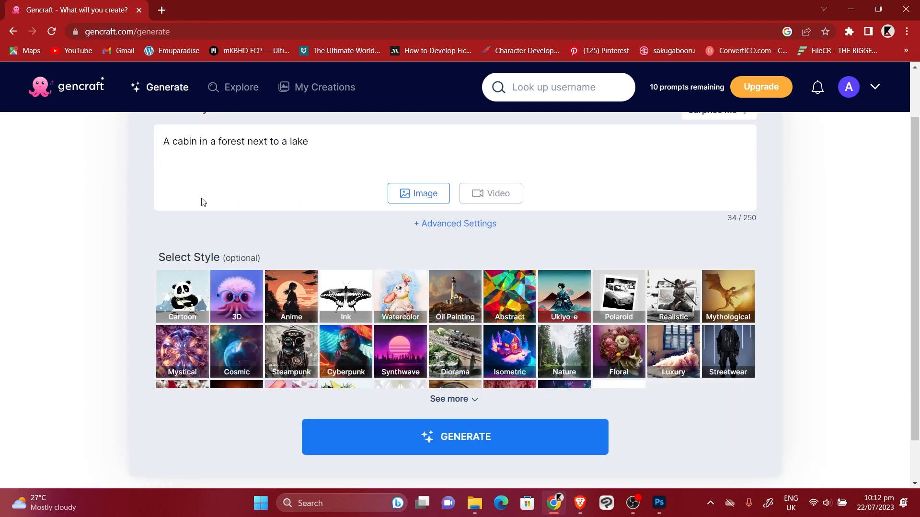
scroll(212, 235, up, 1)
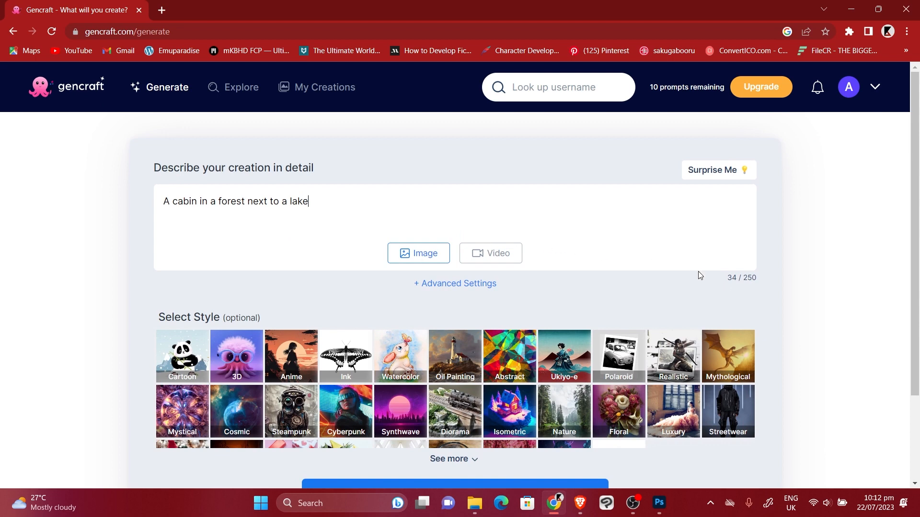
scroll(492, 288, down, 2)
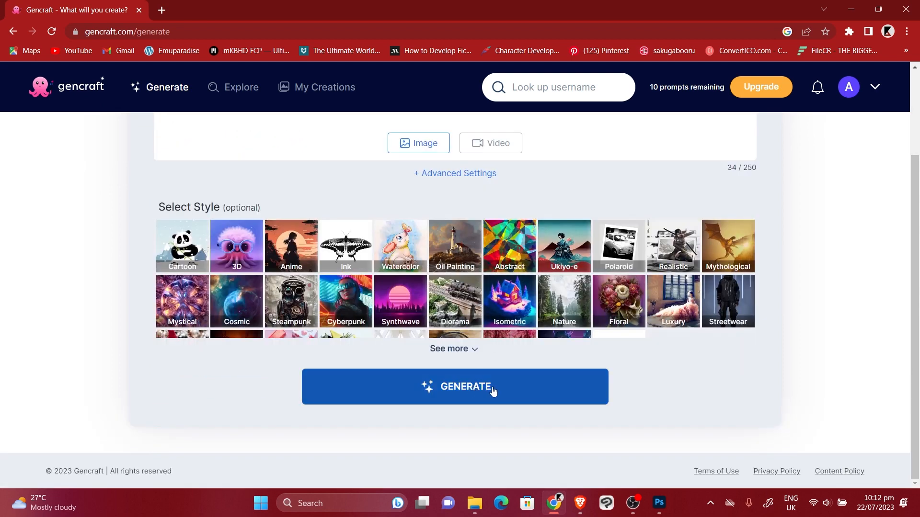
click(493, 391)
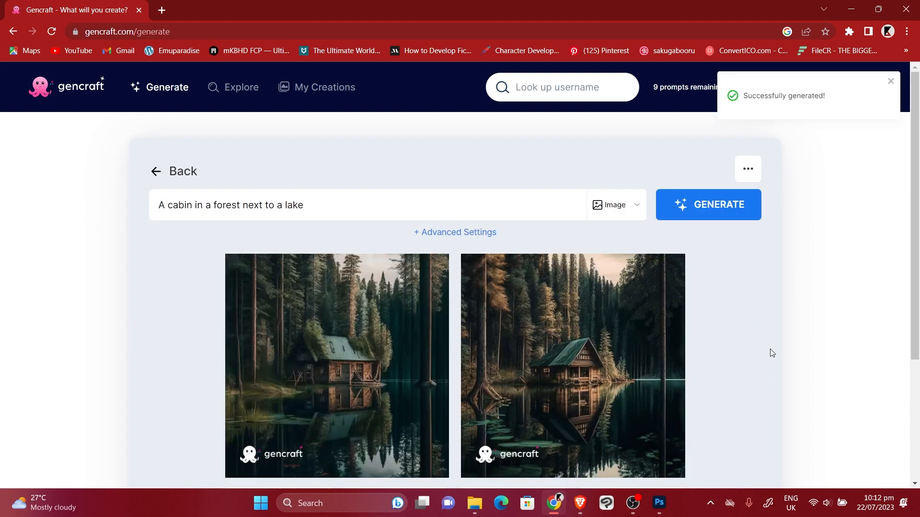
Open the first generated cabin image and download it.
scroll(769, 349, down, 3)
click(361, 232)
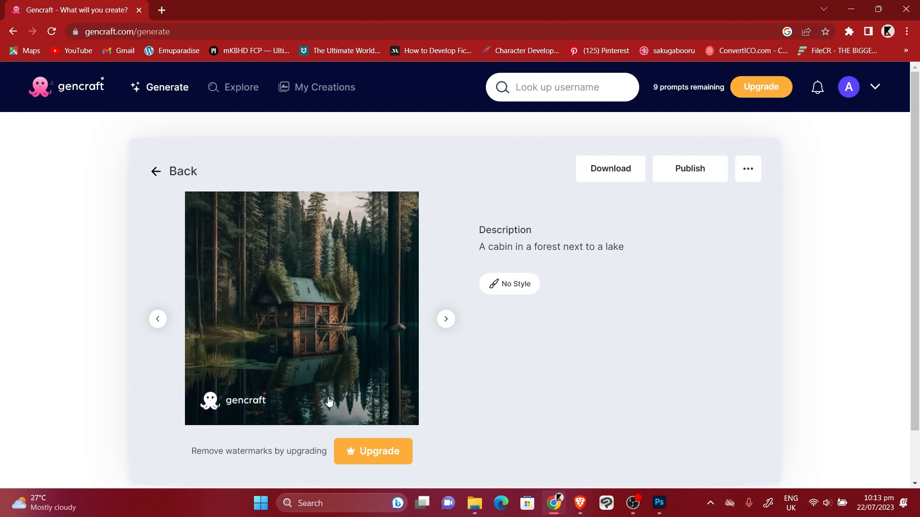
click(627, 166)
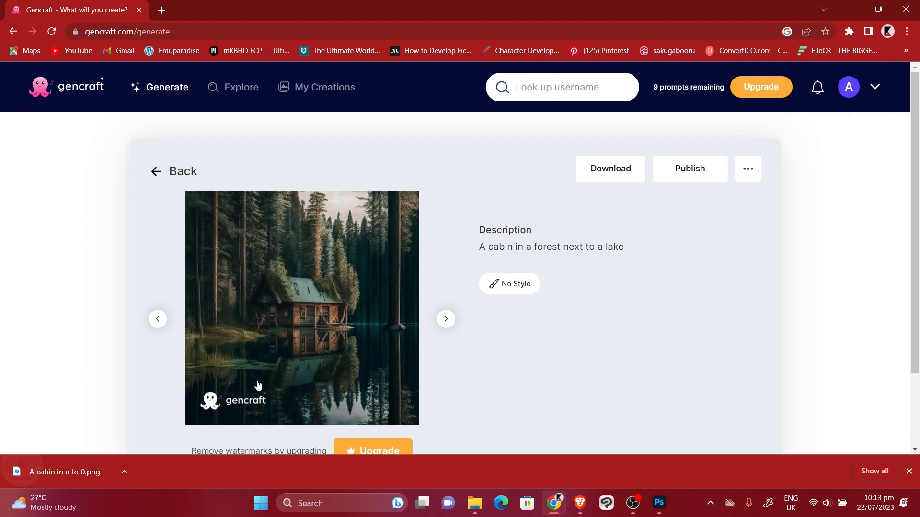
View the downloaded A cabin in a fo 0.png up close in the photo viewer and close it.
click(80, 472)
double_click(474, 242)
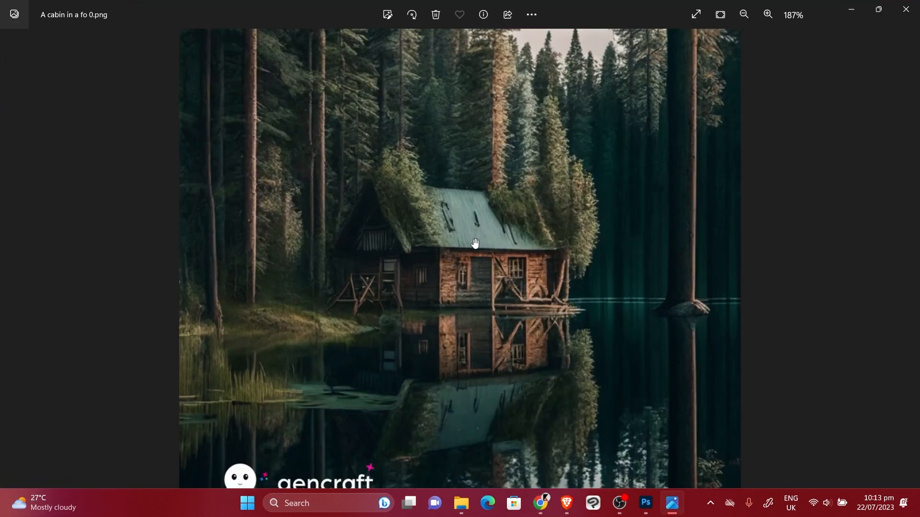
double_click(586, 263)
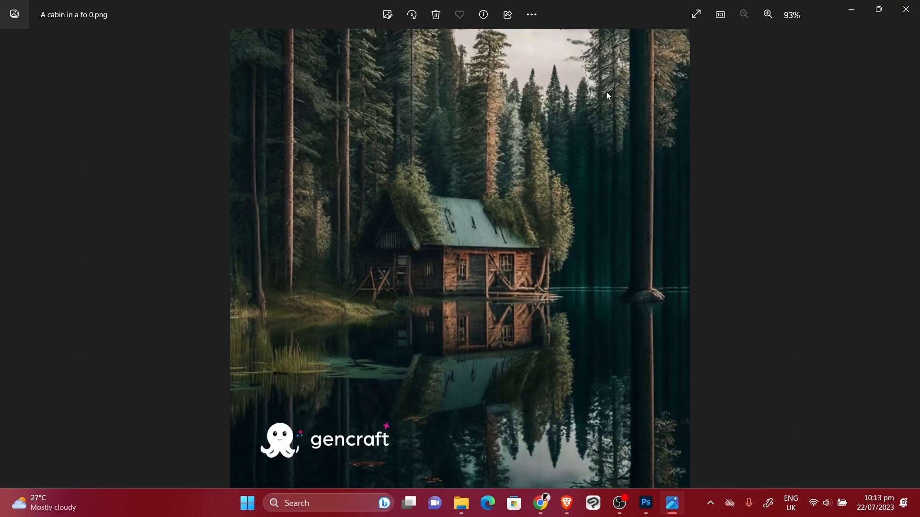
click(905, 9)
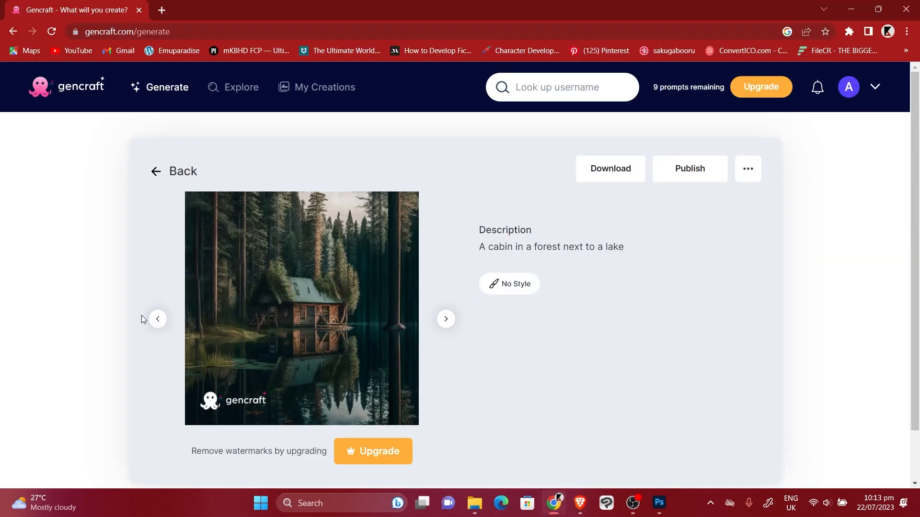
Download the other generated cabin image and show A cabin in a fo 1.png in its download folder.
click(157, 318)
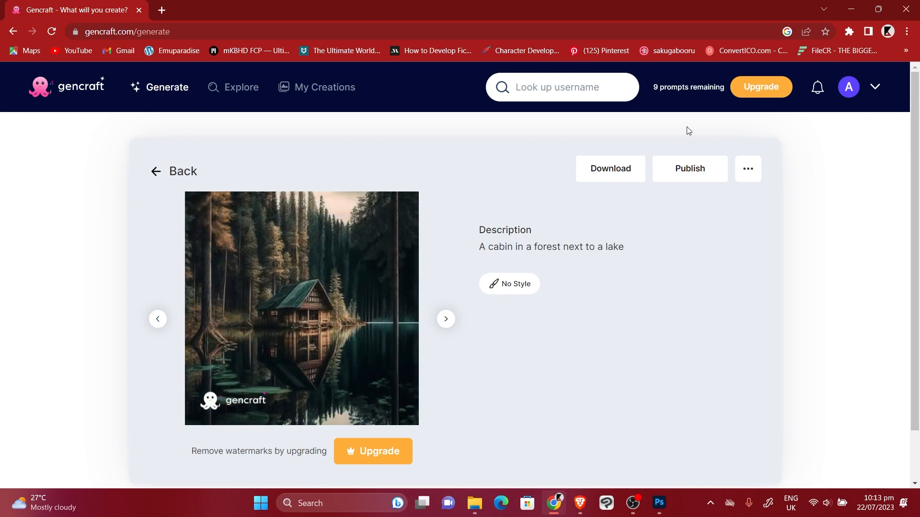
click(622, 170)
click(129, 473)
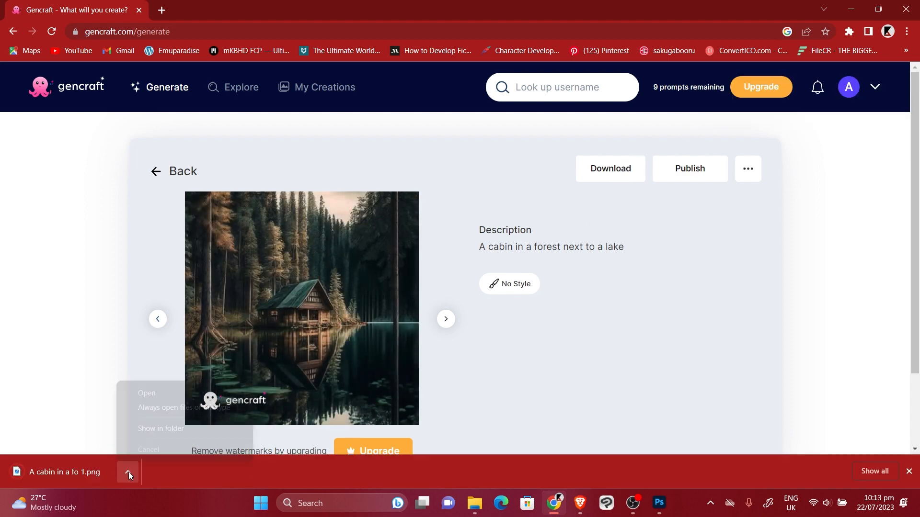
click(168, 428)
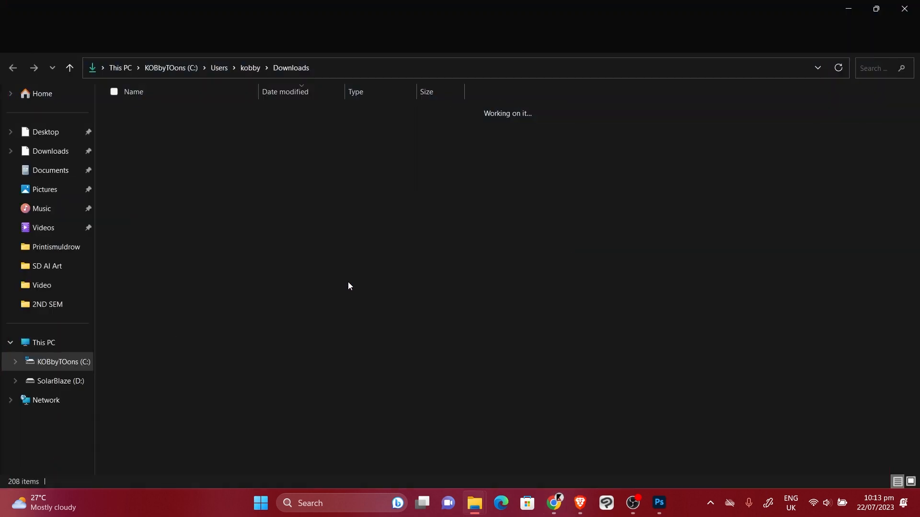
Move both cabin images, A cabin in a fo 0 and A cabin in a fo 1, into the Desktop folder Animate > BGG.
click(172, 143)
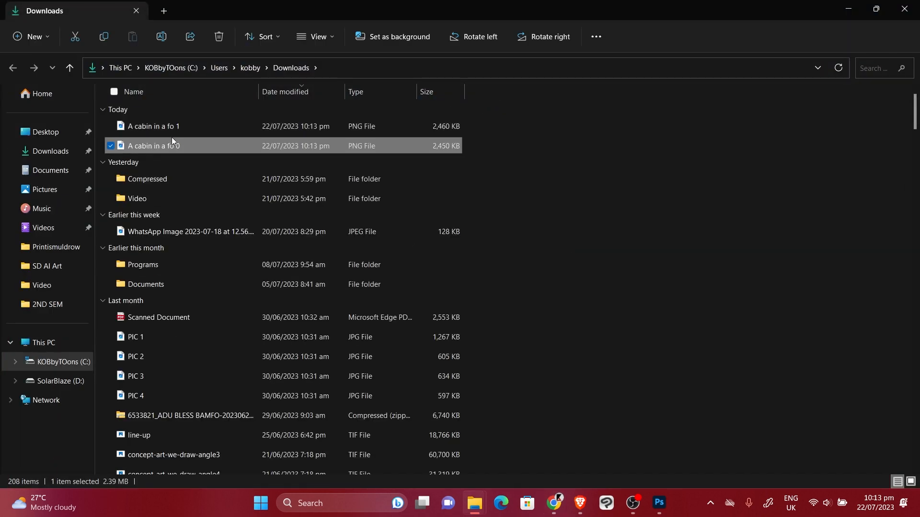
ctrl+click(172, 129)
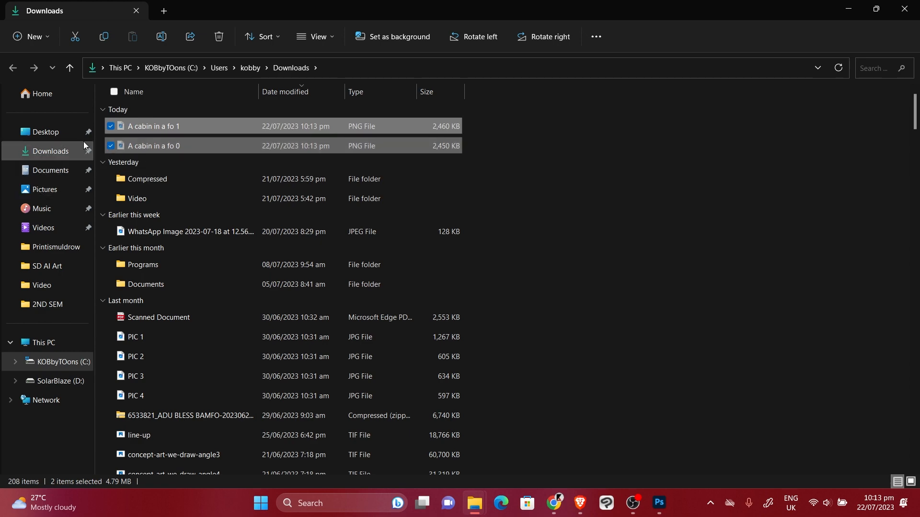
click(57, 140)
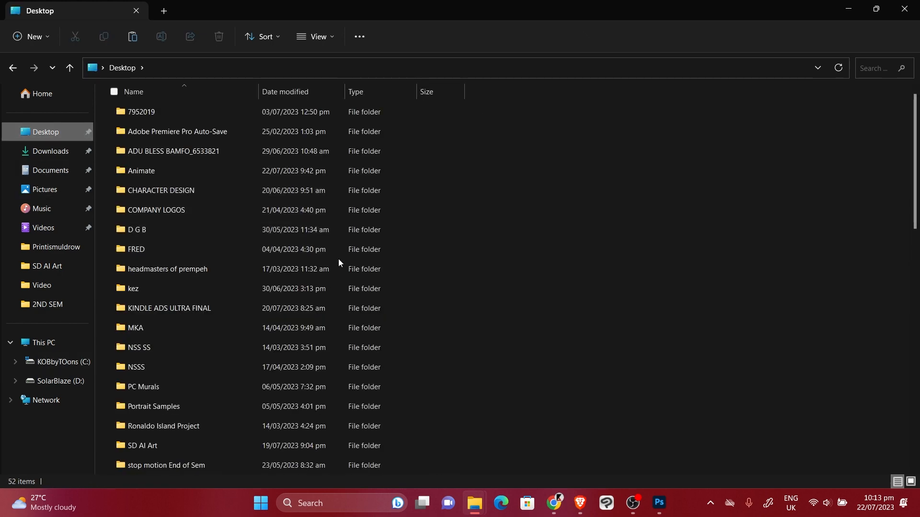
double_click(178, 171)
double_click(165, 134)
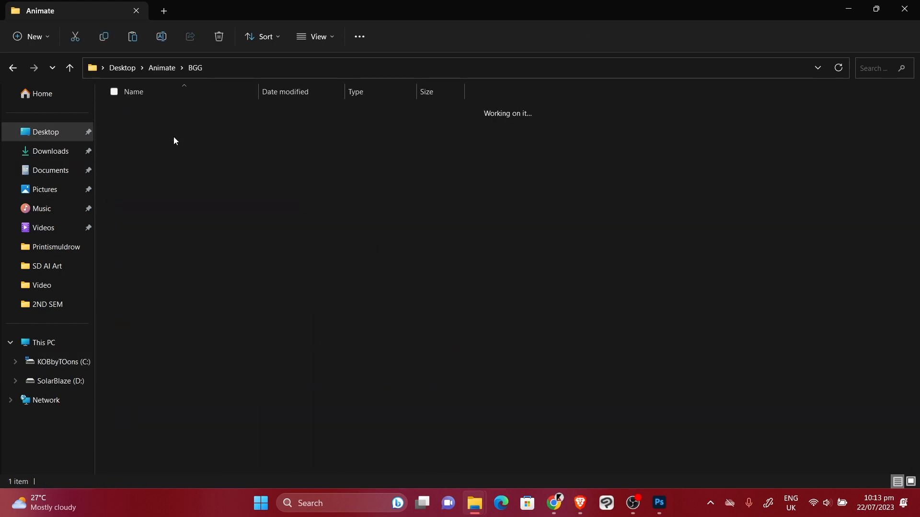
key(ctrl+v)
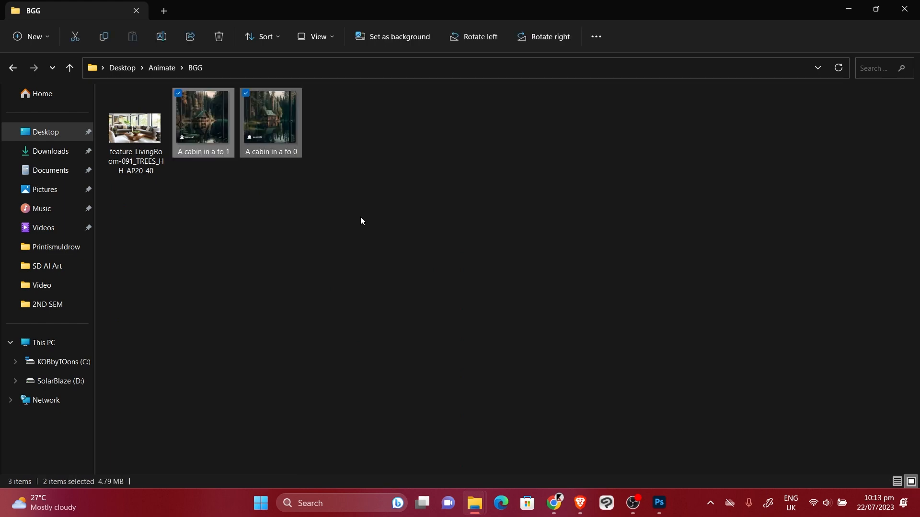
Open A cabin in a fo 1 from the BGG folder to view it.
click(190, 168)
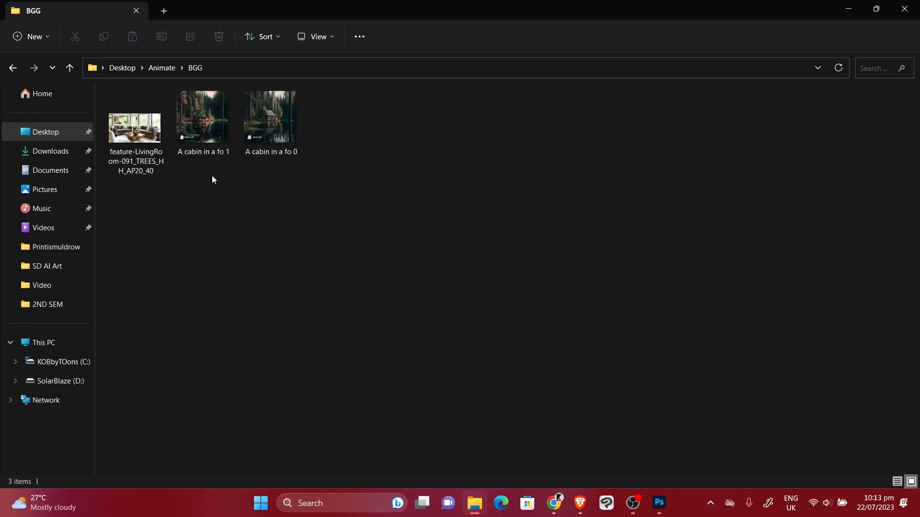
double_click(203, 128)
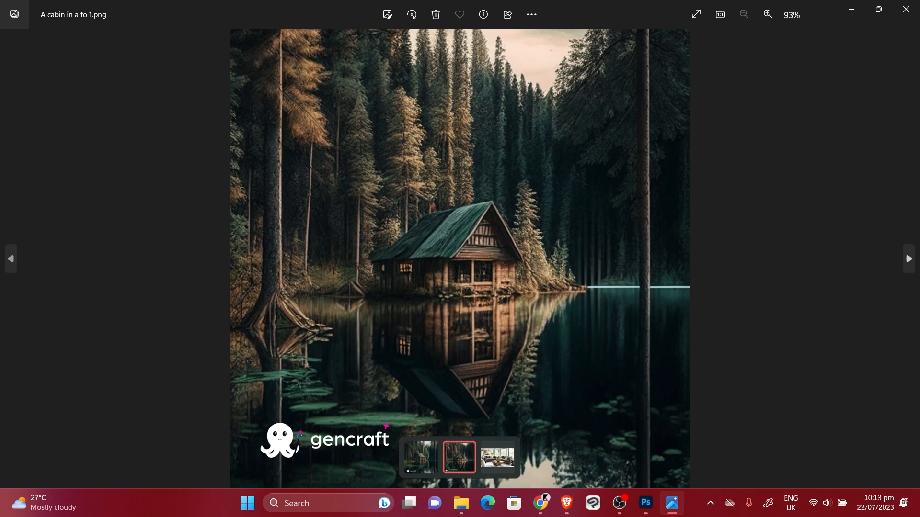
Compare the images A cabin in a fo 0 and A cabin in a fo 1 in the photo viewer and close it.
click(917, 258)
click(3, 245)
click(1, 249)
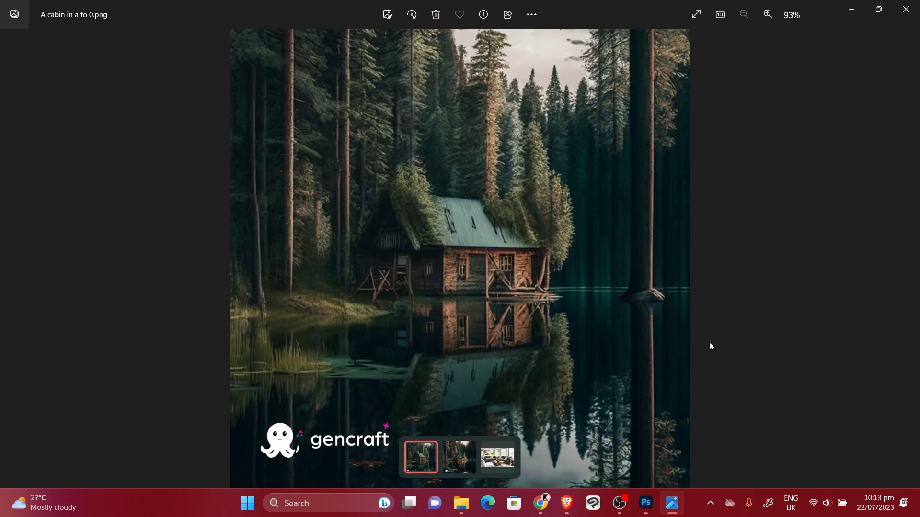
click(909, 258)
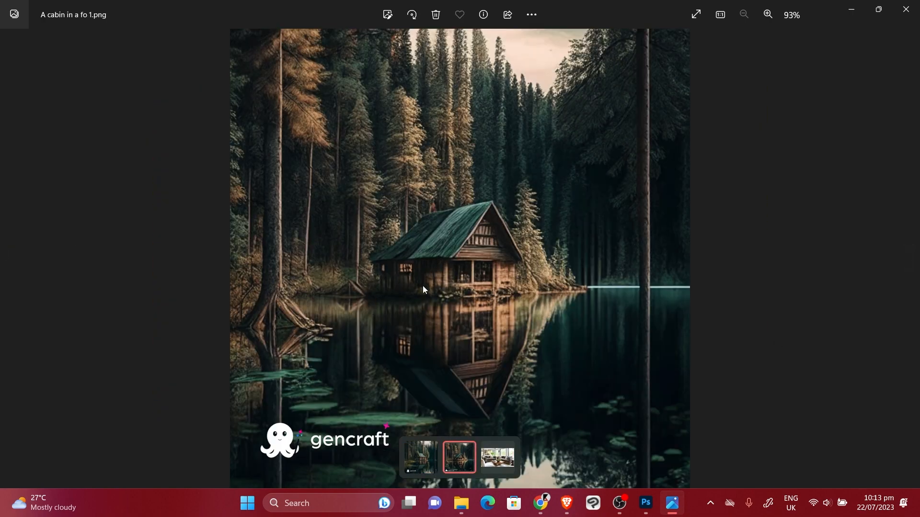
click(906, 9)
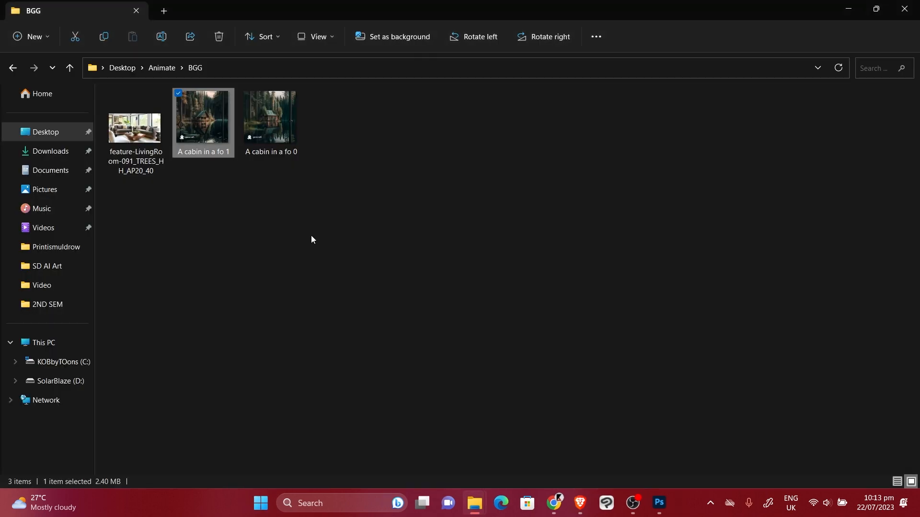
Switch to Photoshop and create a new document from the HDTV 1080p film preset, 1920 x 1080 px at 72 ppi.
click(202, 137)
click(660, 503)
click(16, 27)
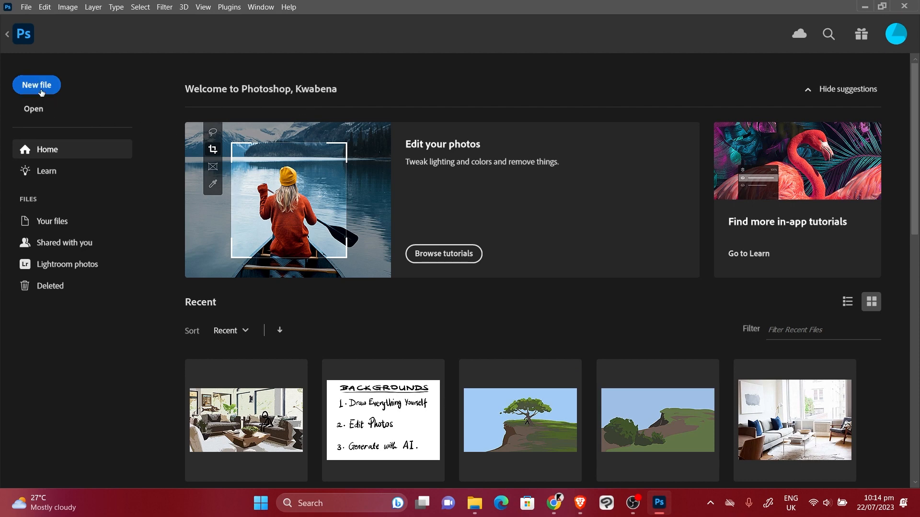
click(41, 92)
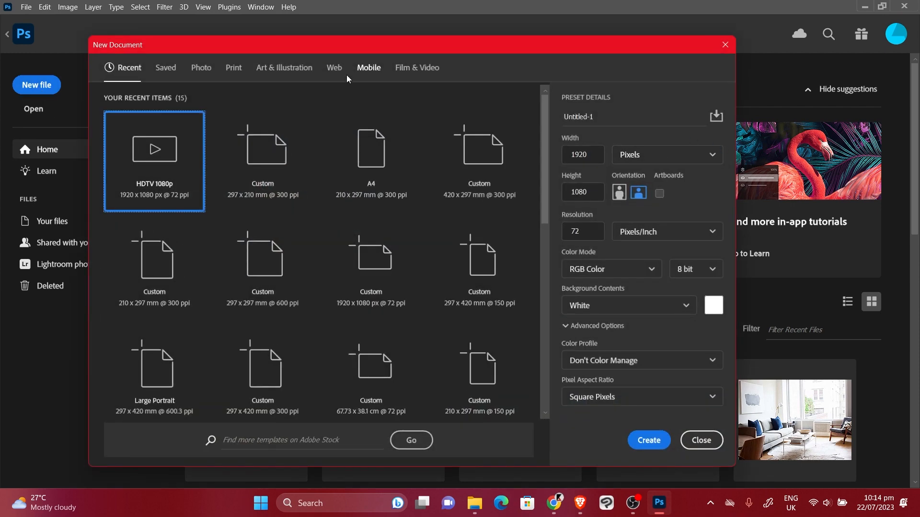
click(405, 69)
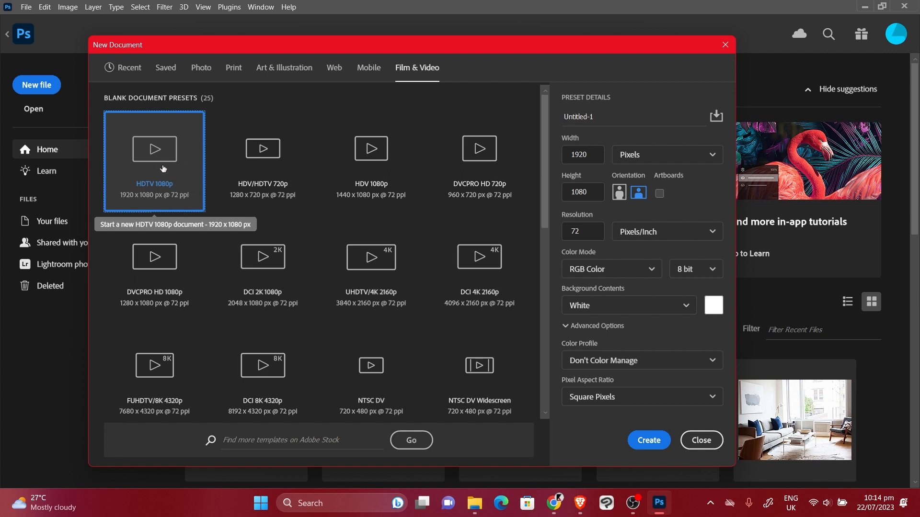
click(649, 440)
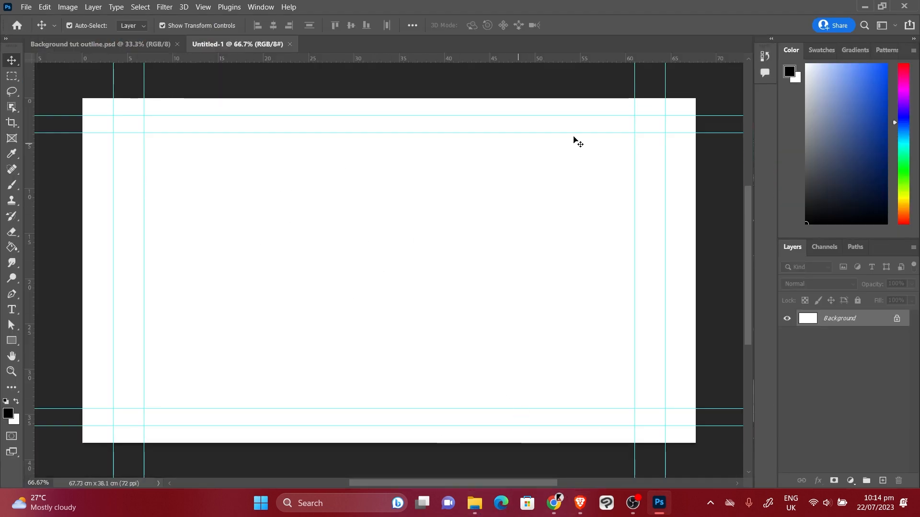
Place A cabin in a fo 1 from the BGG folder into the new document and commit it at 100% scale.
mouse_move(474, 504)
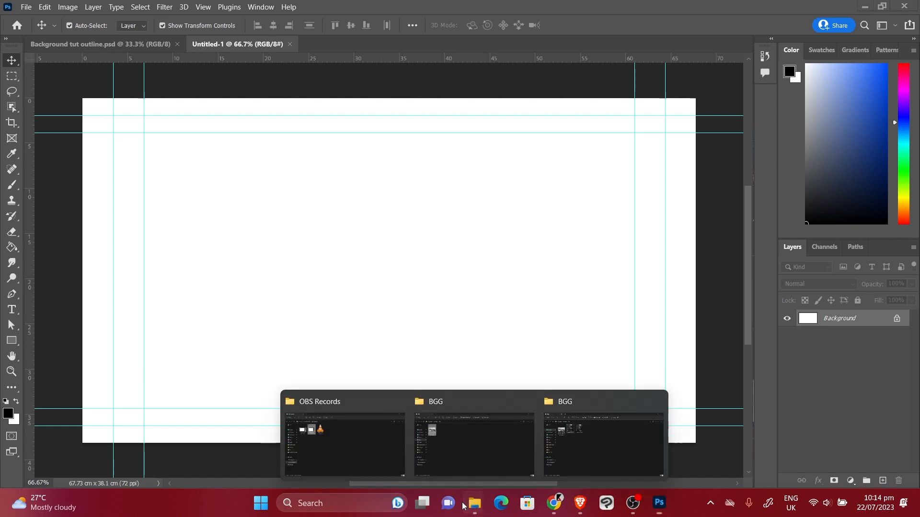
click(556, 451)
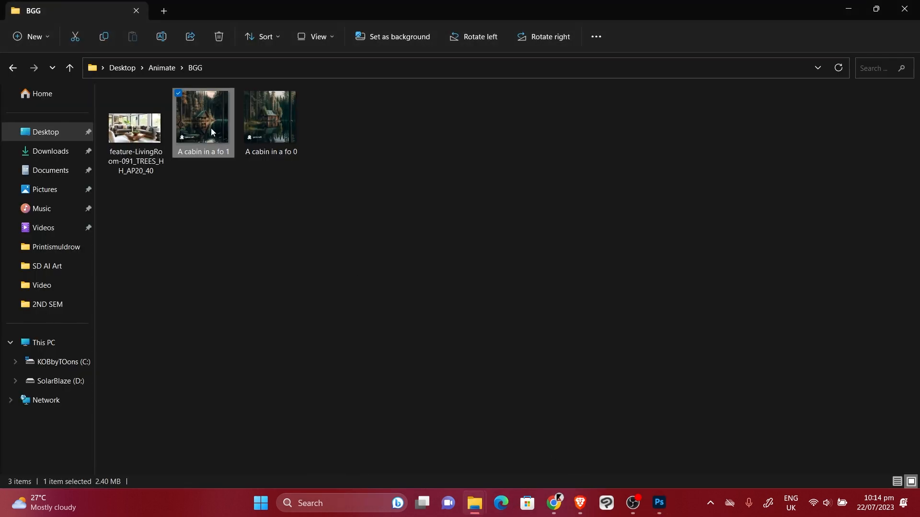
drag(213, 132, 383, 311)
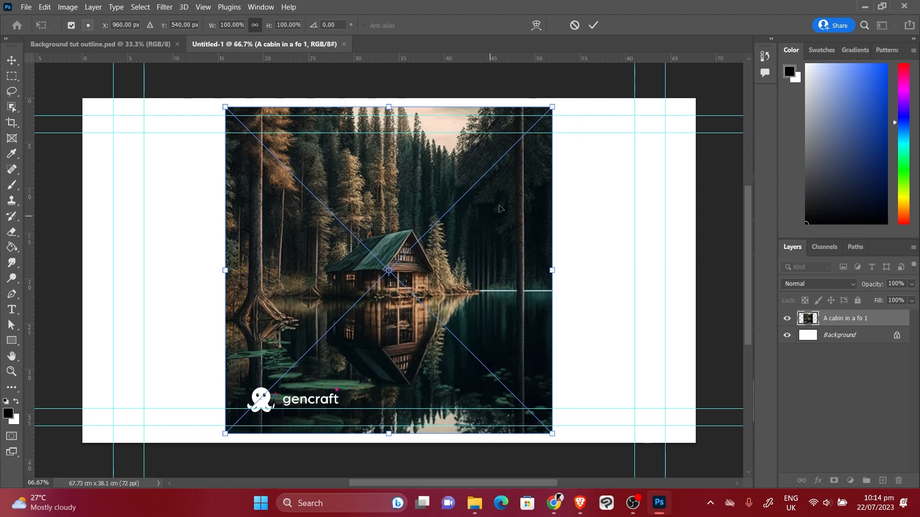
click(592, 25)
Scale the cabin image to about 128% and centre it horizontally, covering the full canvas height with its lower part below the canvas.
scroll(482, 303, up, 3)
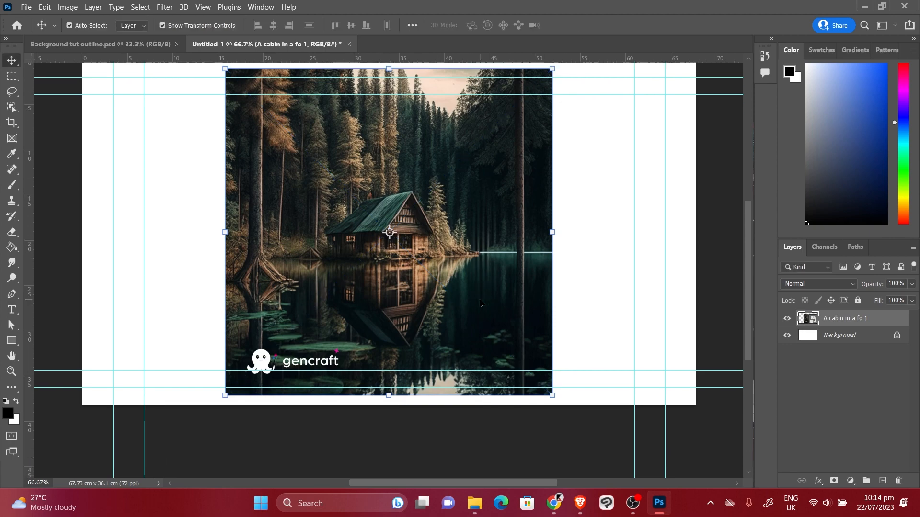
scroll(482, 303, down, 3)
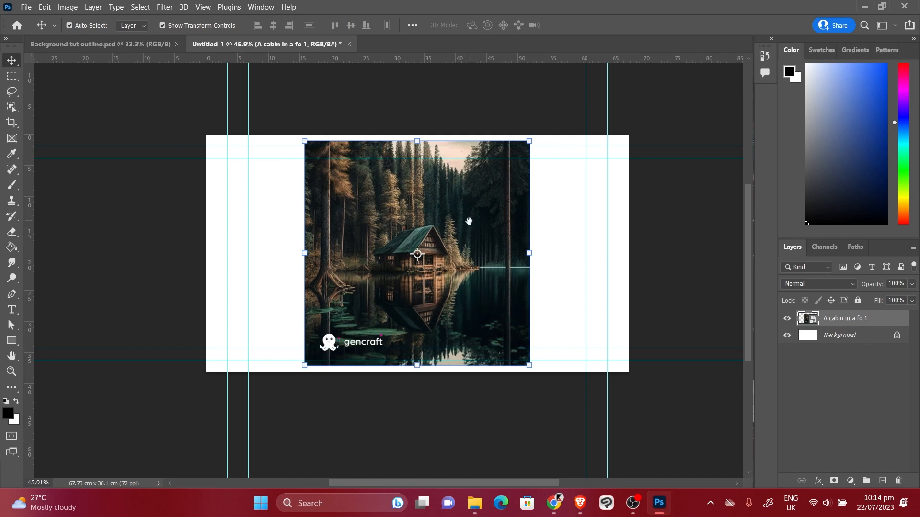
drag(467, 220, 463, 231)
drag(521, 263, 676, 263)
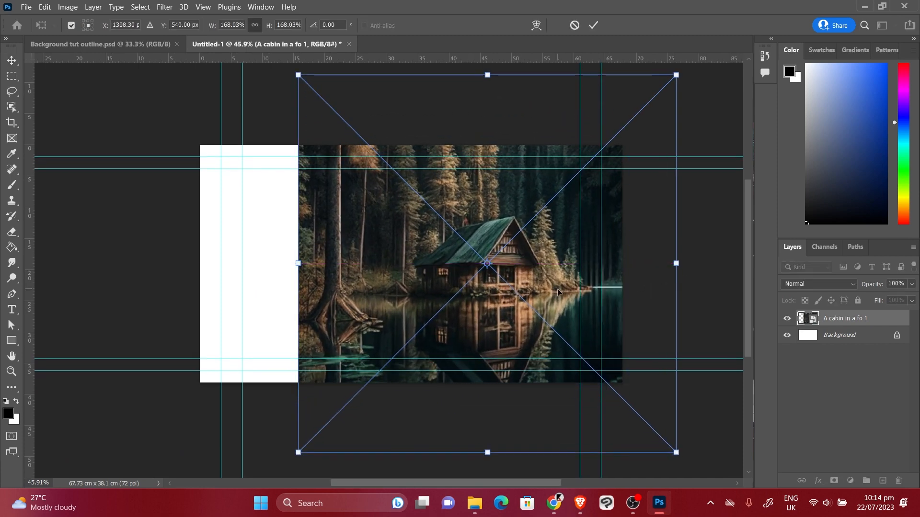
drag(558, 288, 479, 294)
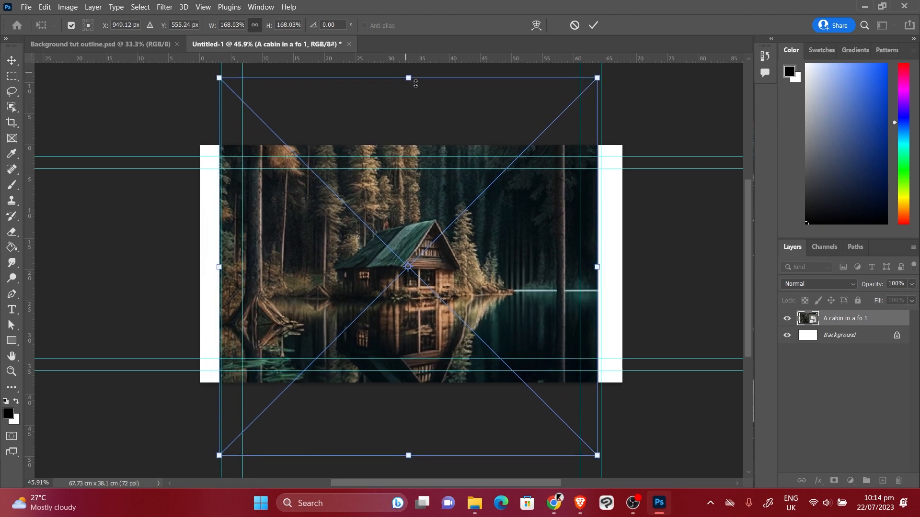
drag(416, 83, 424, 138)
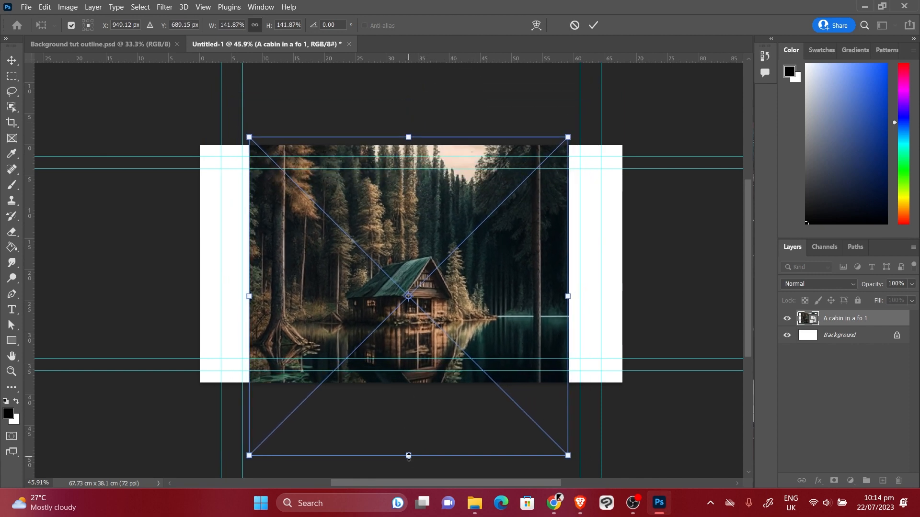
drag(409, 456, 418, 426)
drag(411, 337, 414, 340)
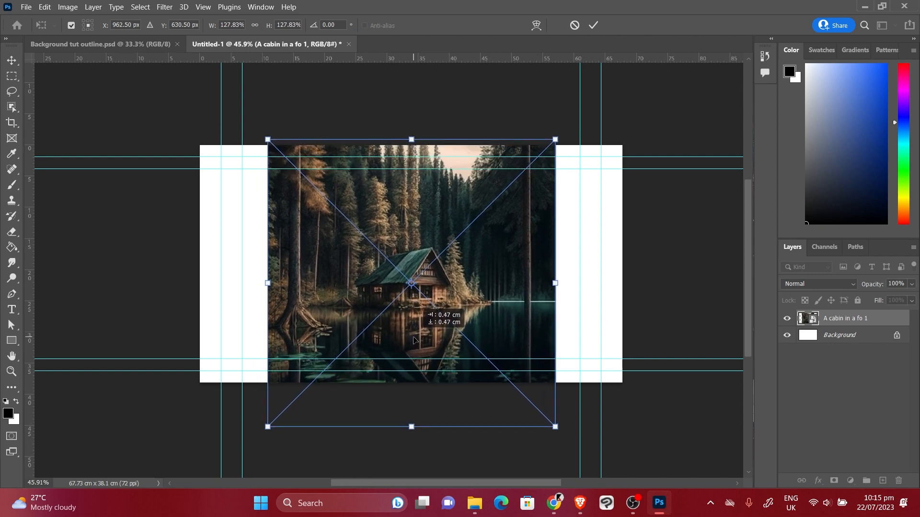
drag(414, 340, 413, 340)
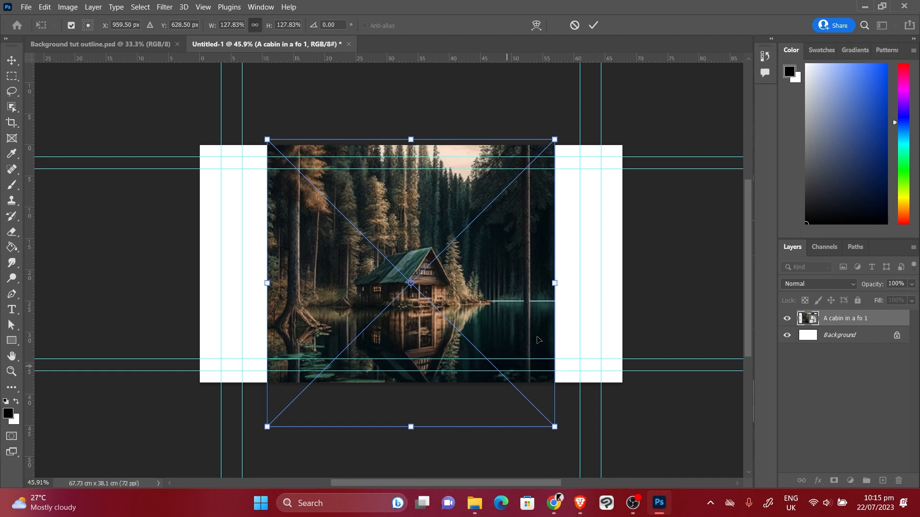
click(594, 25)
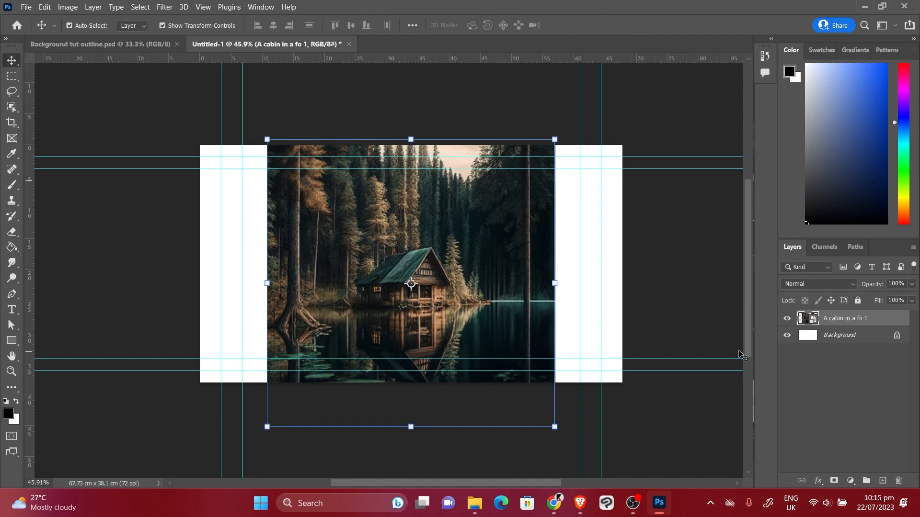
Deselect the image, hide the white Background layer to check the empty areas beside the cabin image, and show it again.
click(702, 191)
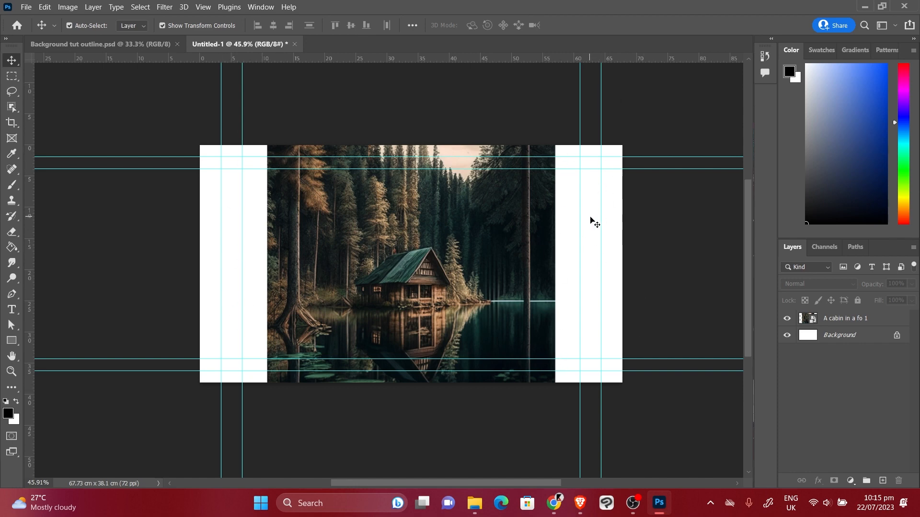
click(786, 335)
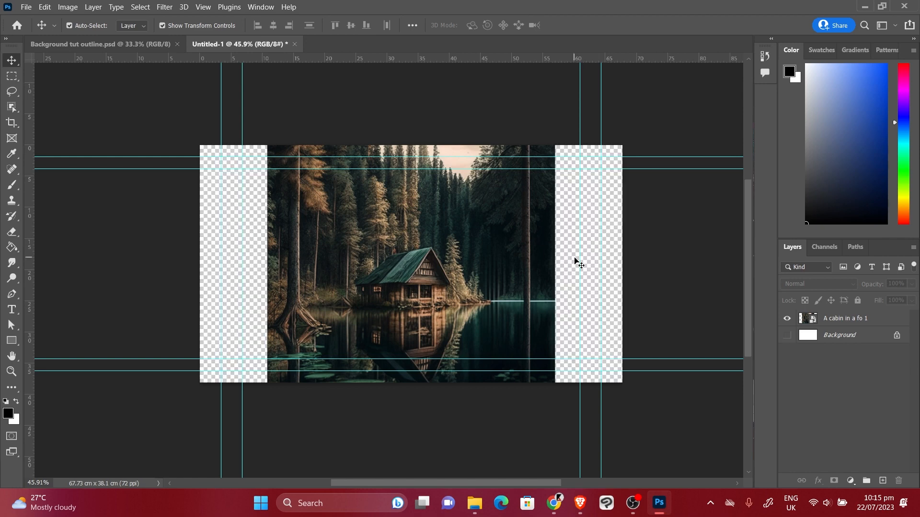
click(787, 336)
Duplicate the cabin image layer beneath the original and hide the copy.
click(838, 324)
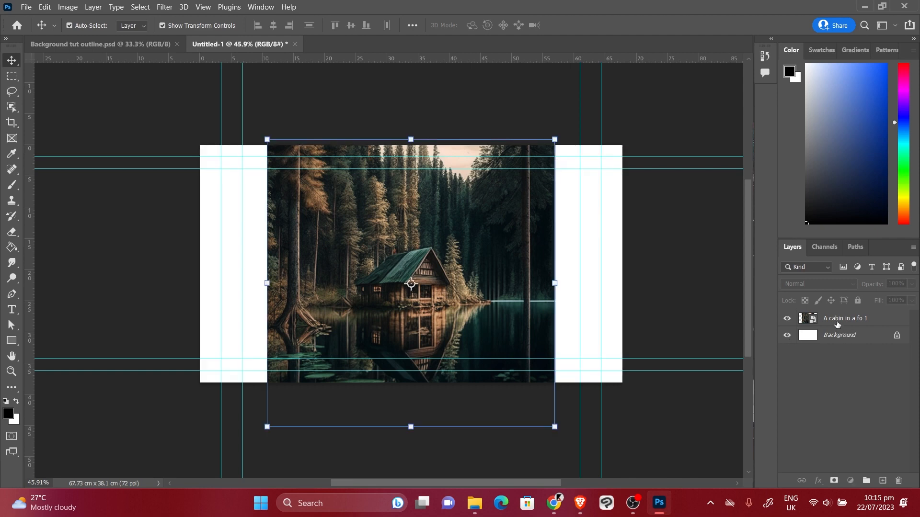
drag(846, 323, 792, 345)
click(787, 335)
Rasterize the original A cabin in a fo 1 layer.
click(860, 320)
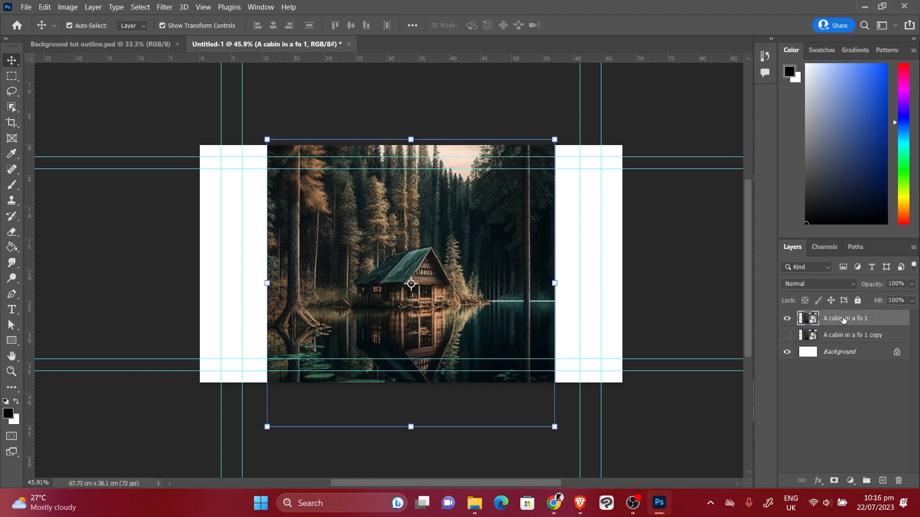
right_click(843, 319)
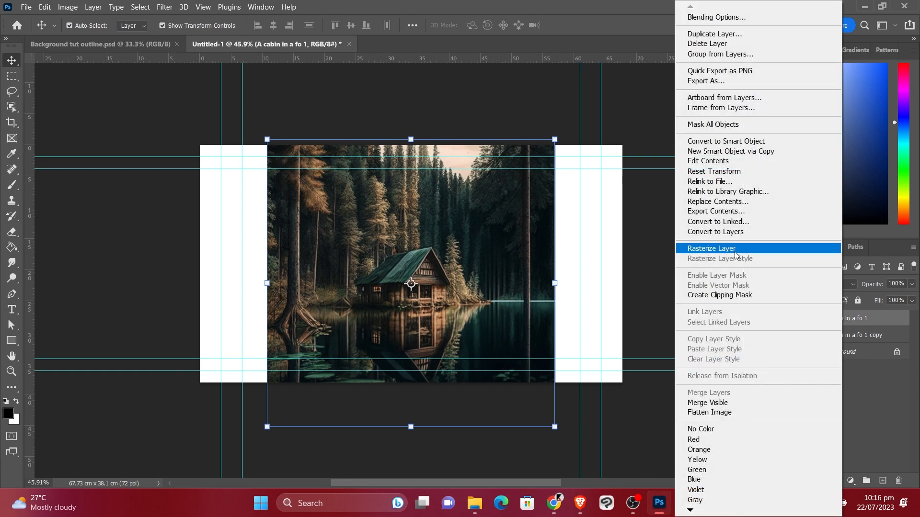
click(735, 249)
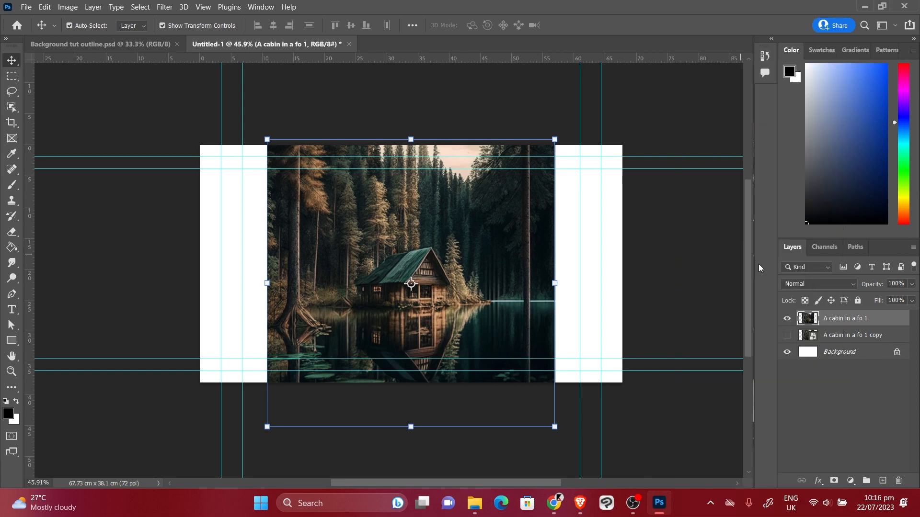
Select the empty strips on both sides of the cabin image together with the Magic Wand tool.
click(13, 107)
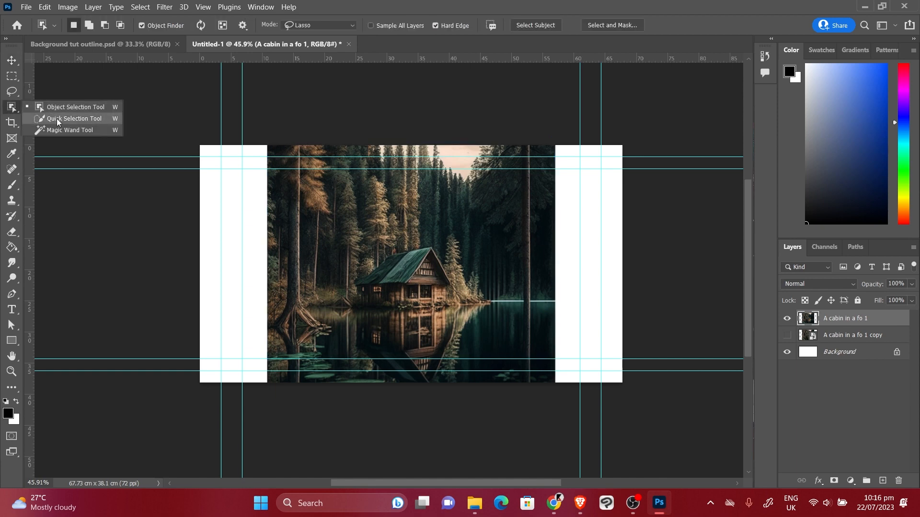
click(58, 130)
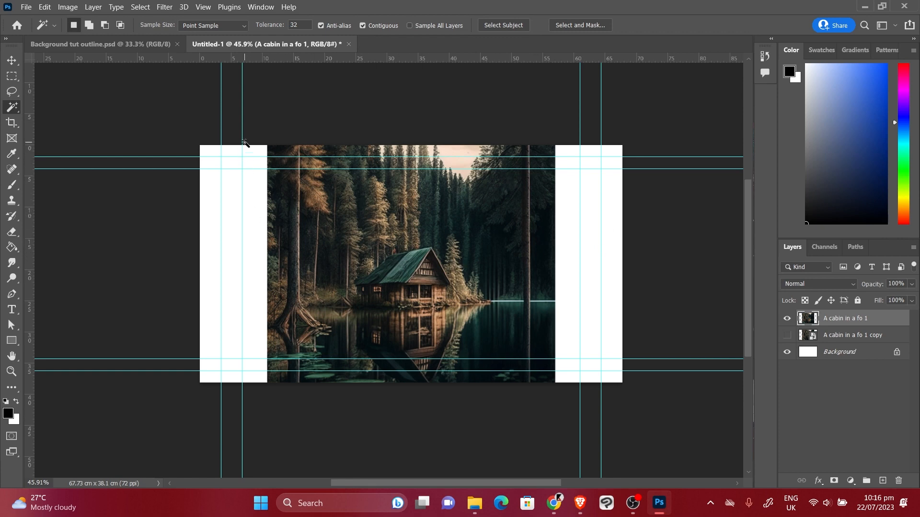
click(258, 251)
shift+click(592, 263)
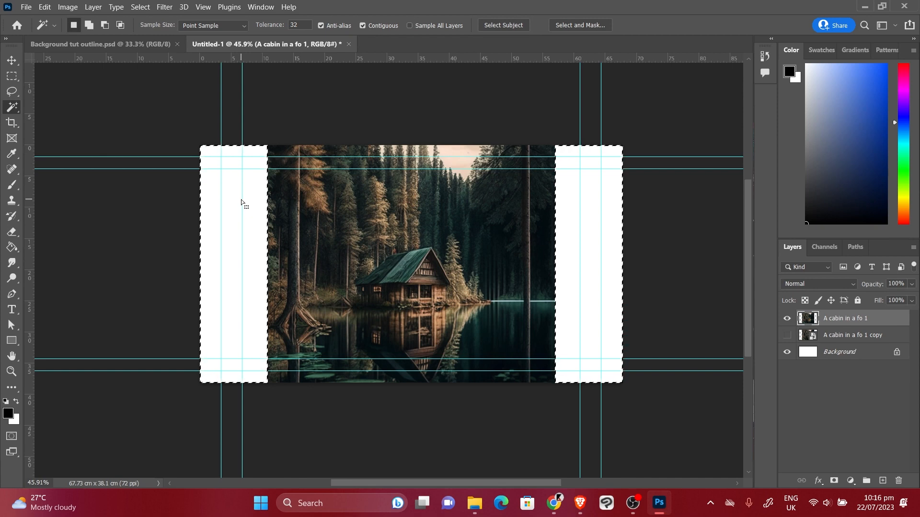
Fill the two selected side strips with Content-Aware contents, using Normal blending mode at 100% opacity and Color Adaptation.
key(shift)
key(shift+F5)
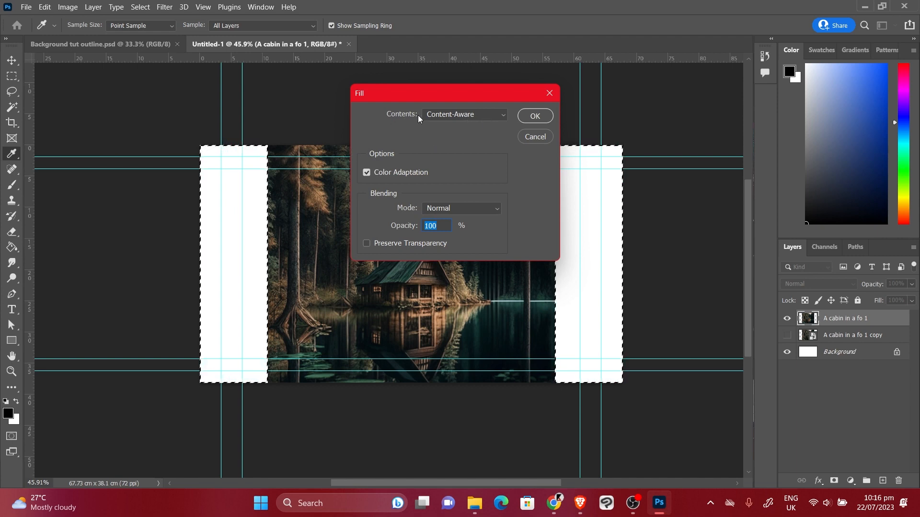
click(475, 115)
click(469, 168)
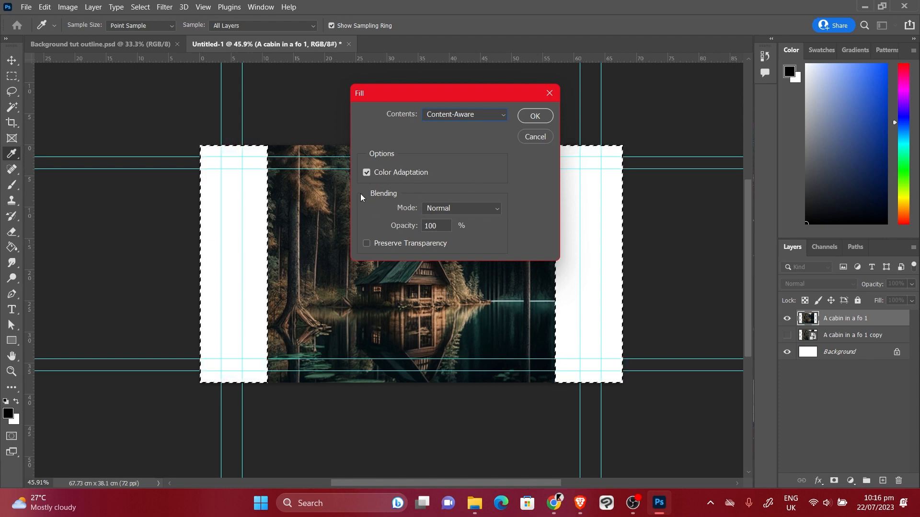
click(467, 209)
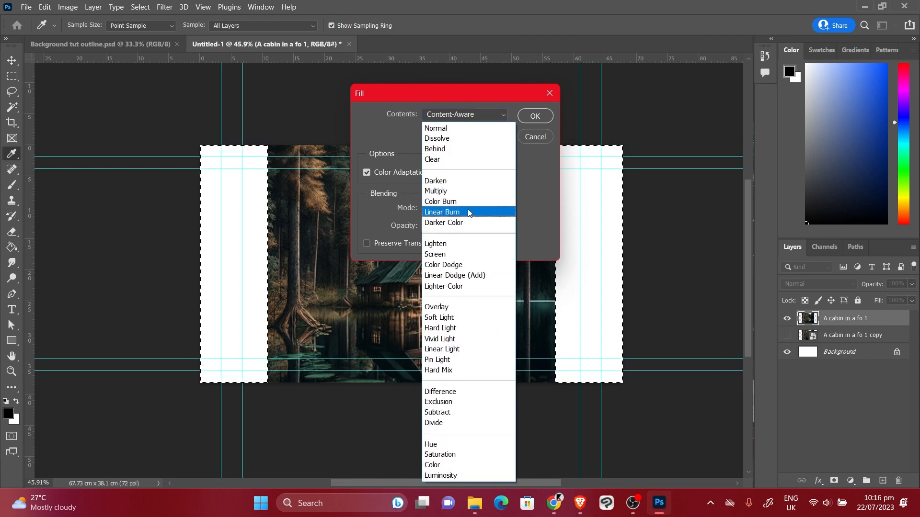
click(544, 176)
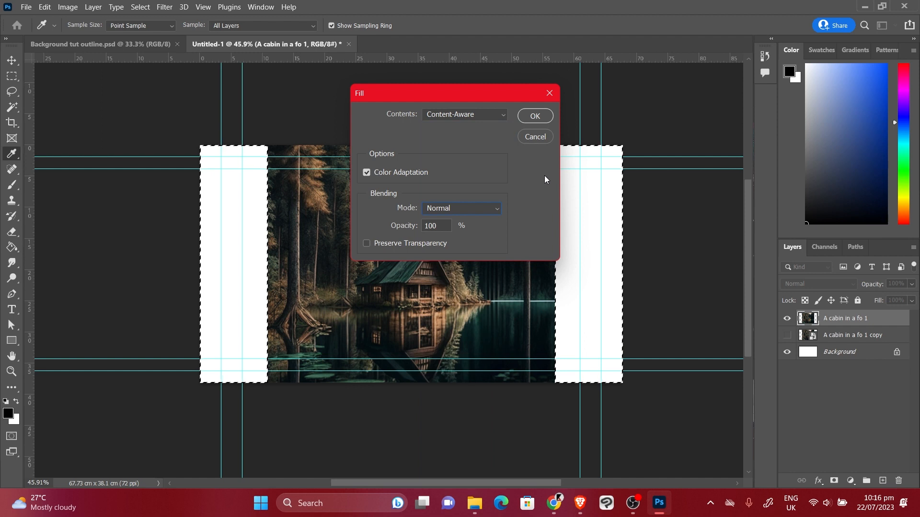
click(533, 116)
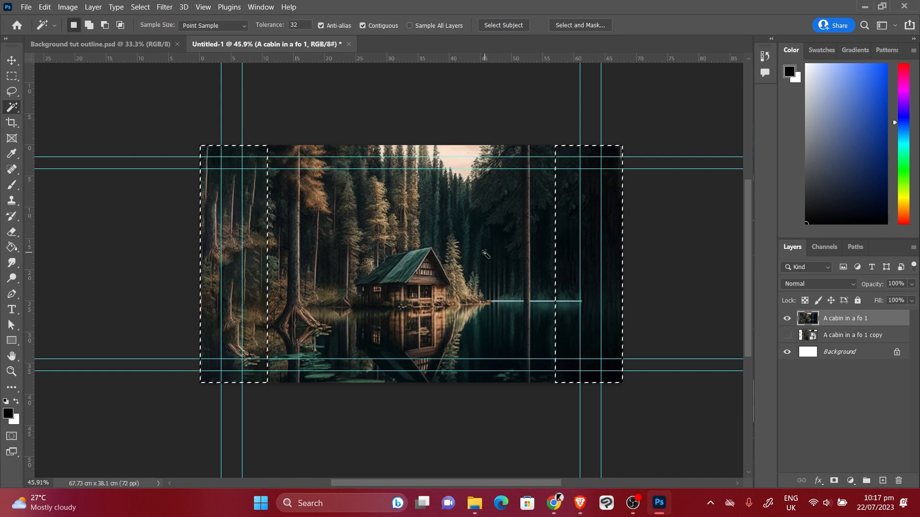
Deselect the filled strips with the Lasso tool, then restore their selection and remove the content-aware fill.
click(11, 92)
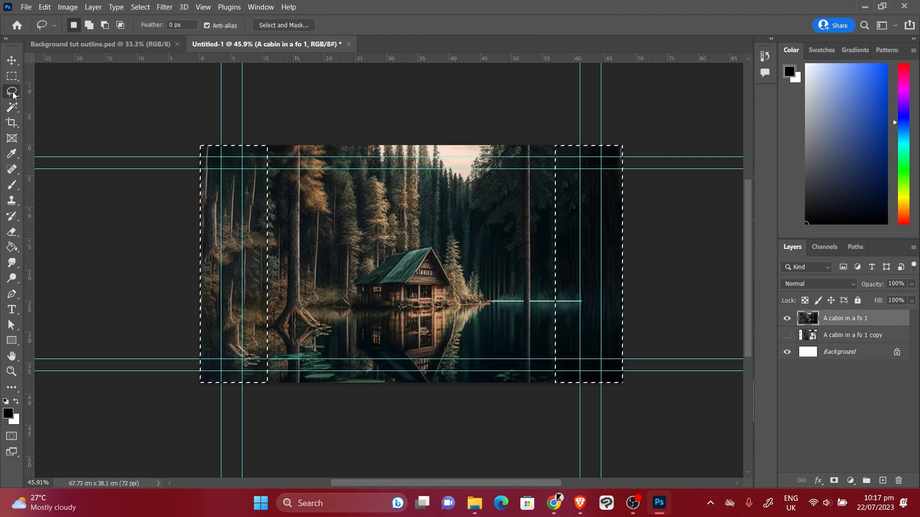
click(284, 113)
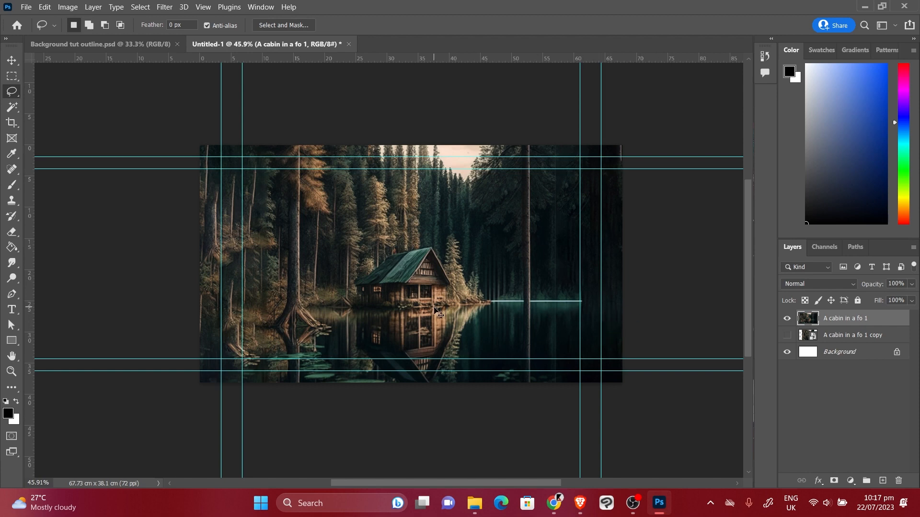
key(ctrl+shift+d)
key(Delete)
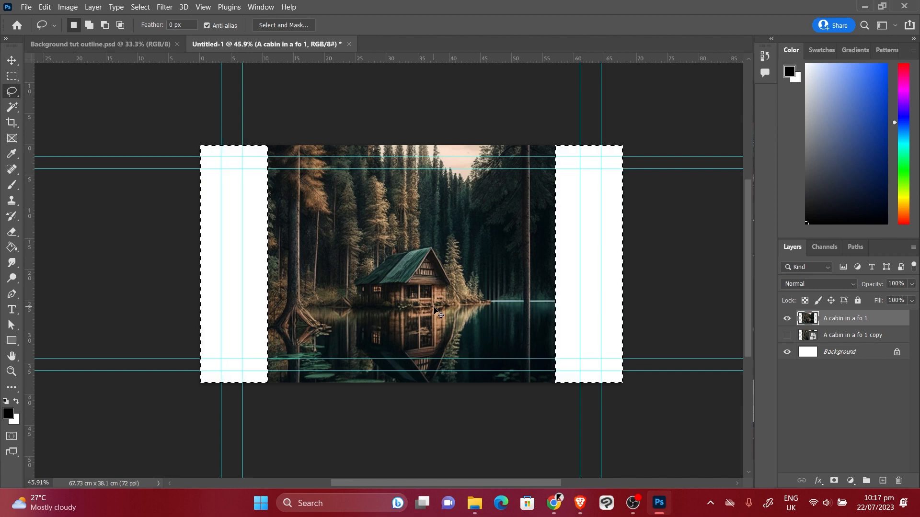
Expand the selection of the two white side strips by 10 pixels so it overlaps the cabin image's edges.
click(160, 8)
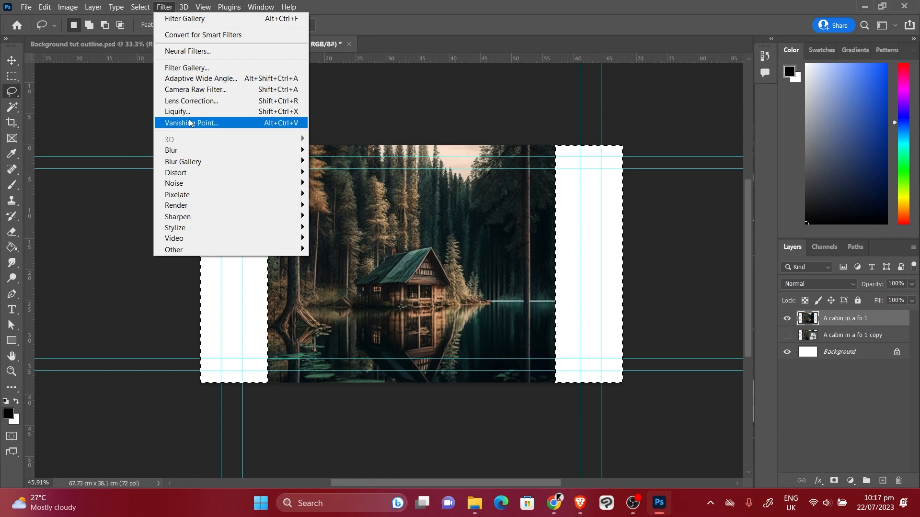
mouse_move(143, 10)
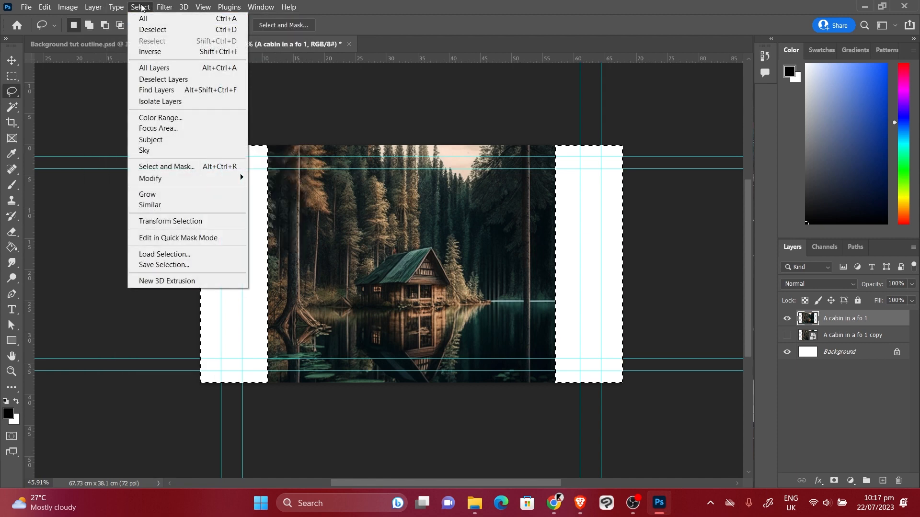
mouse_move(181, 182)
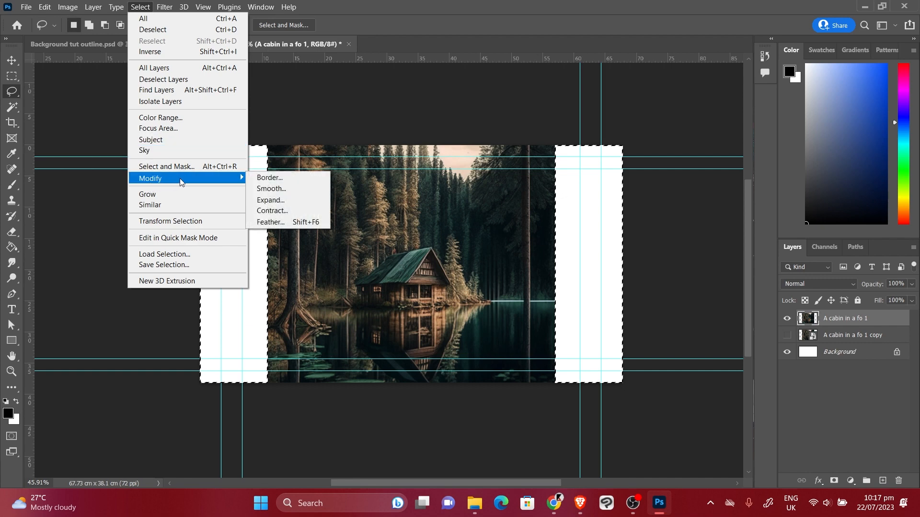
click(283, 198)
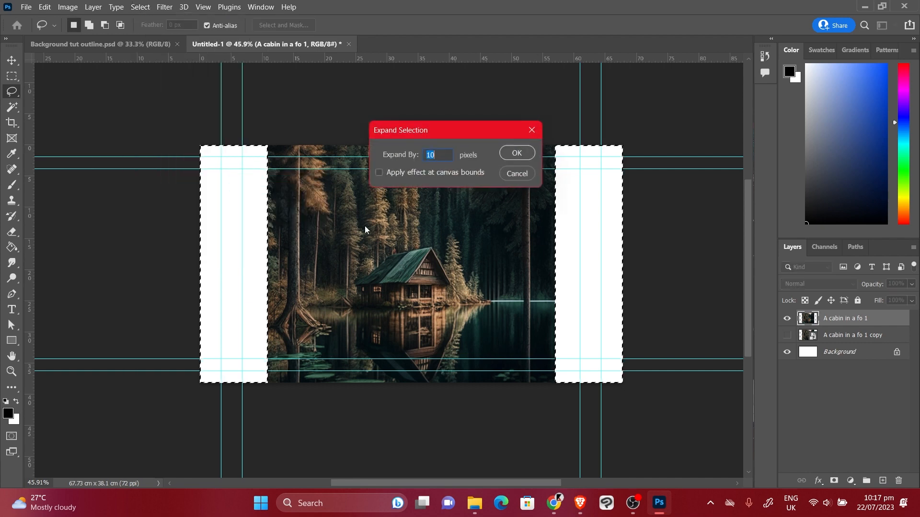
click(510, 154)
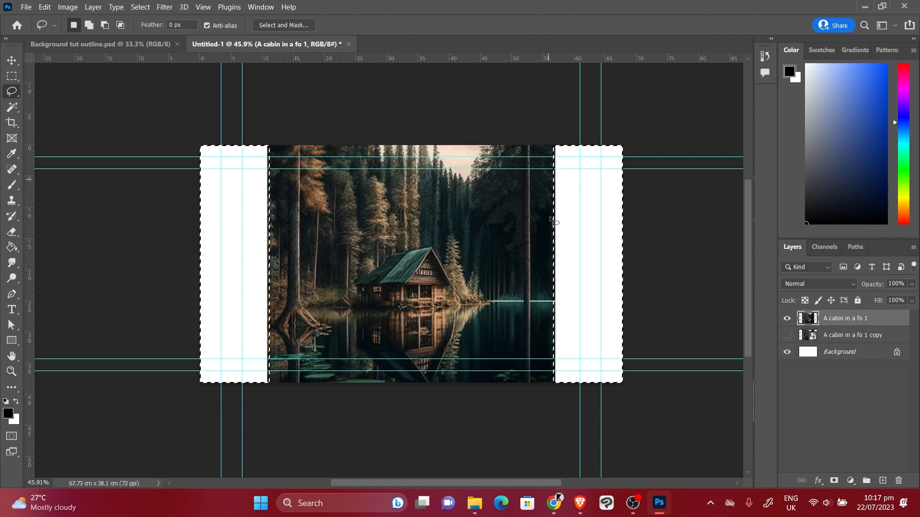
Fill the expanded side strips with Content-Aware contents, Color Adaptation, Normal mode and 100% opacity, and deselect them.
scroll(554, 222, up, 5)
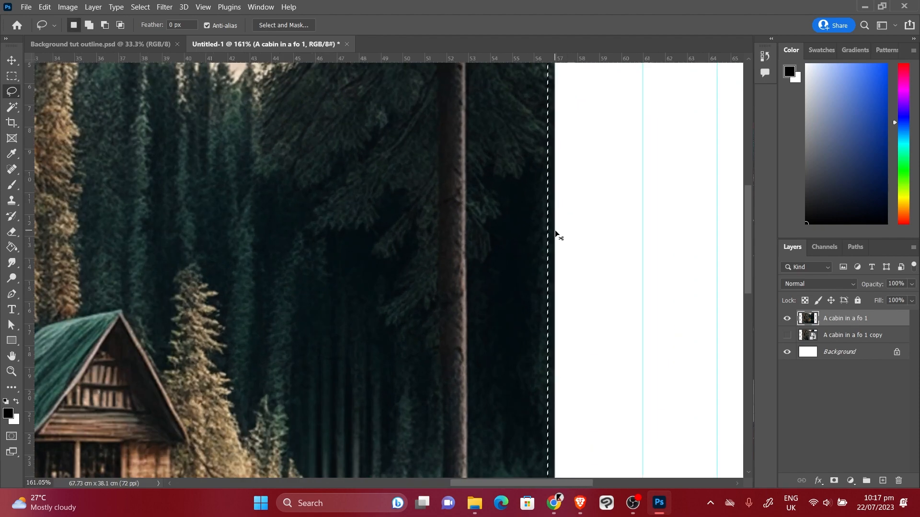
scroll(546, 237, down, 3)
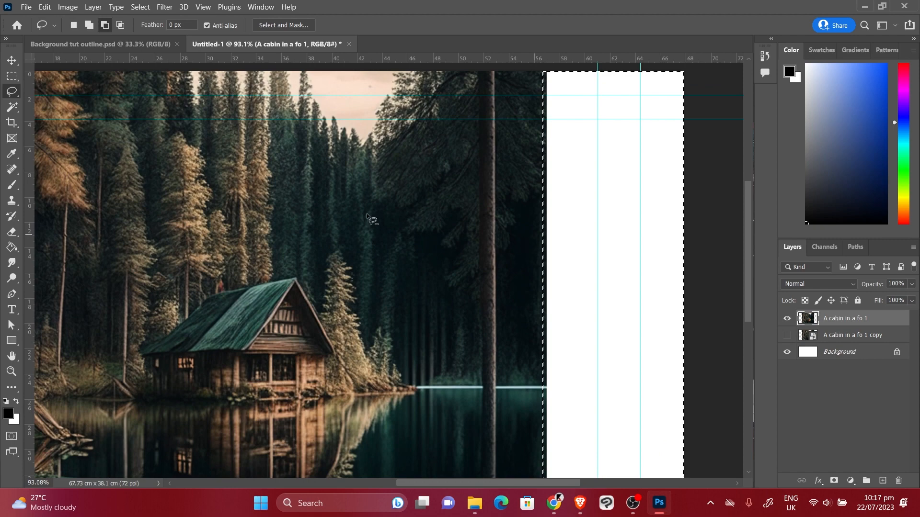
scroll(364, 211, down, 3)
scroll(361, 209, up, 2)
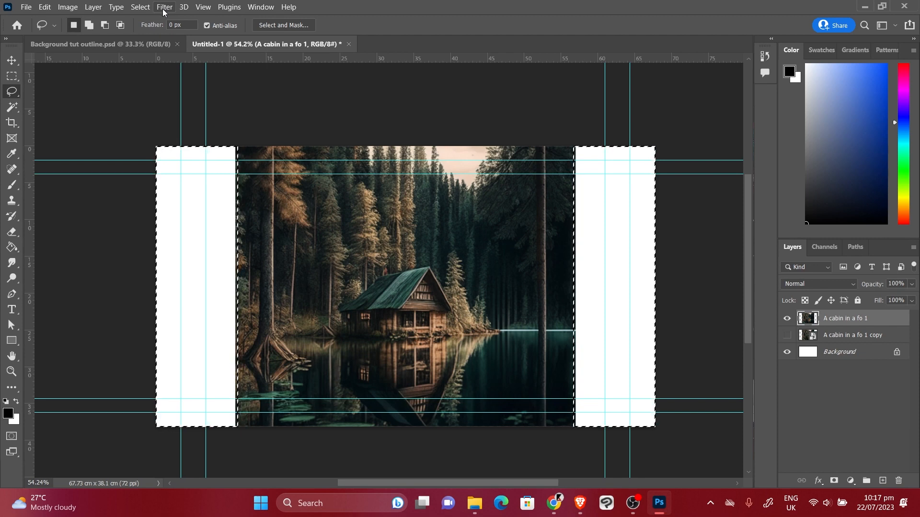
key(shift)
key(shift+F5)
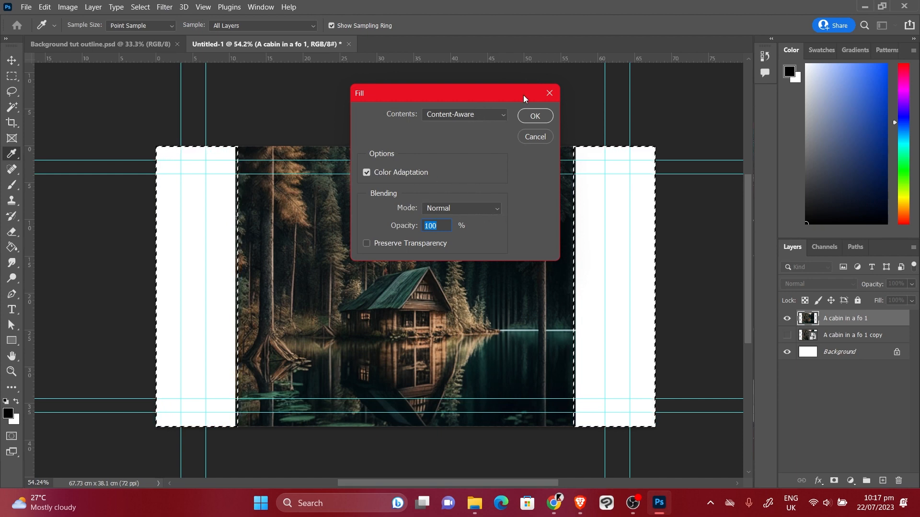
click(533, 116)
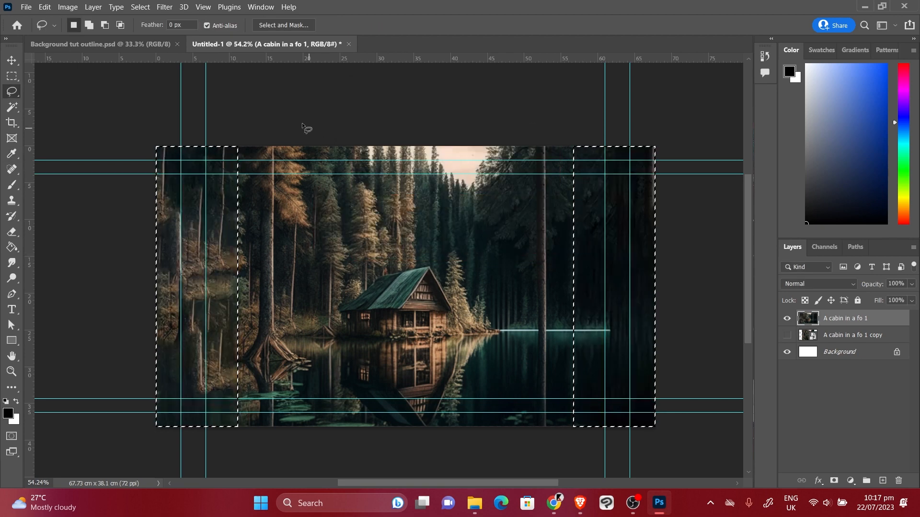
key(ctrl+d)
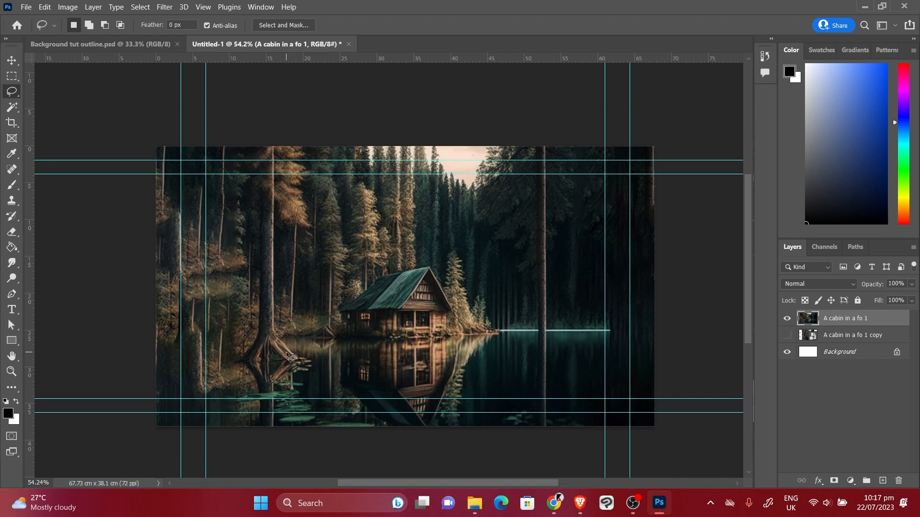
Select the cabin in the middle of the image with the Object Selection tool in Lasso mode.
scroll(287, 357, down, 2)
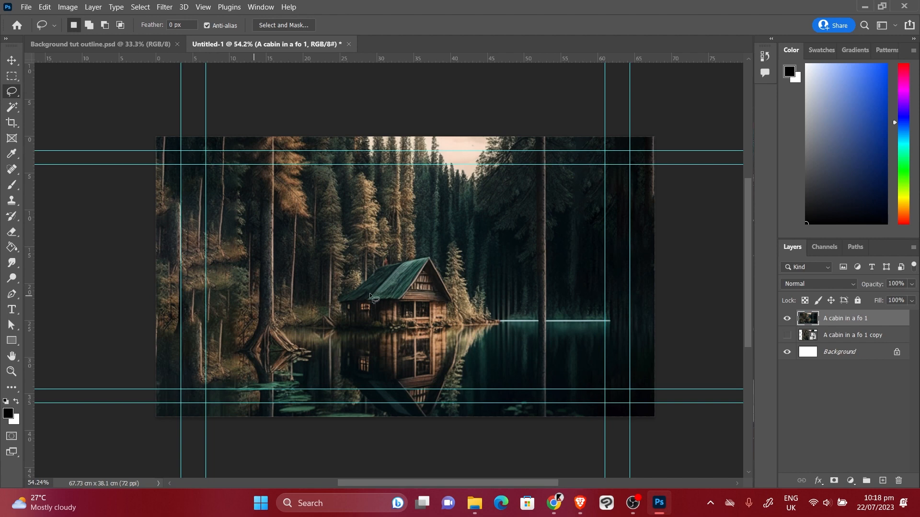
click(11, 106)
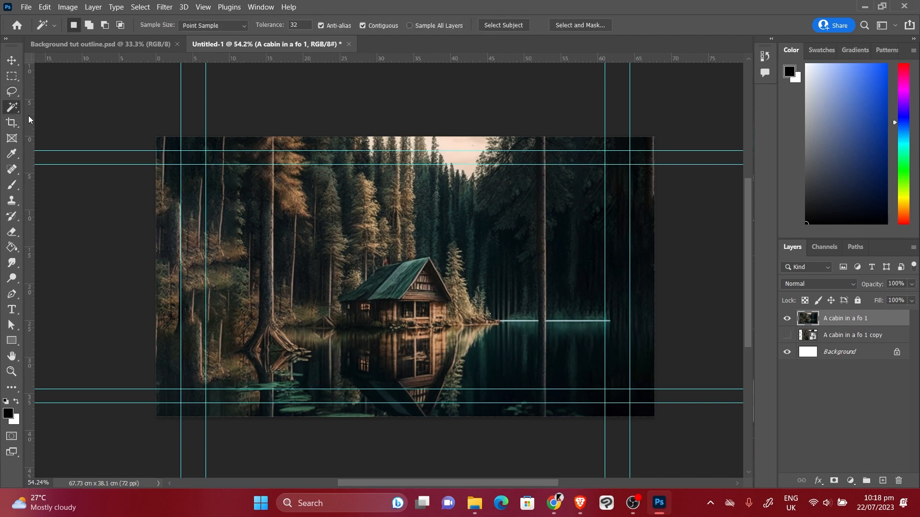
right_click(12, 109)
click(54, 109)
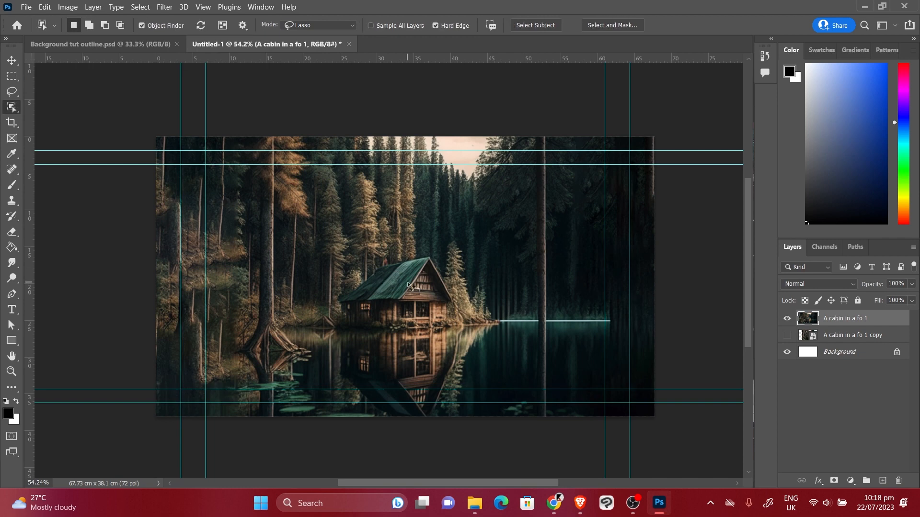
click(361, 384)
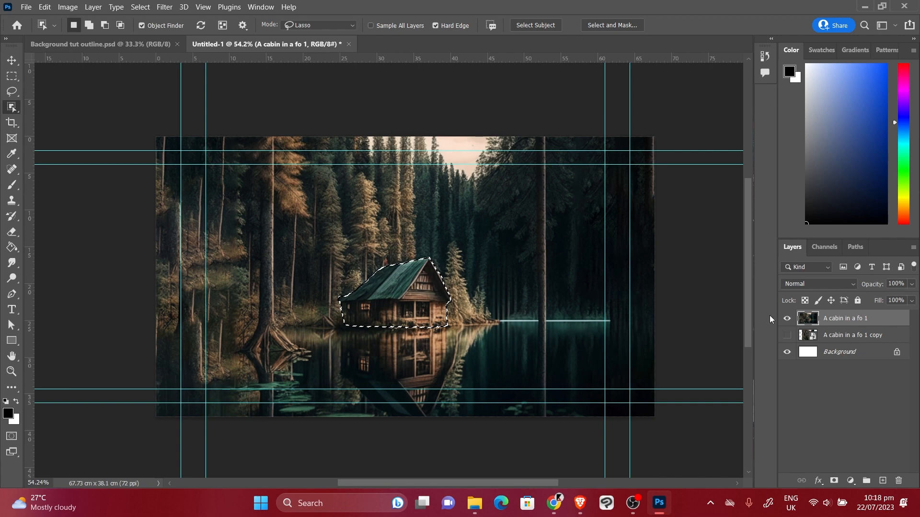
Copy the selected cabin from the A cabin in a fo 1 layer onto its own layer with Layer Via Copy.
click(12, 60)
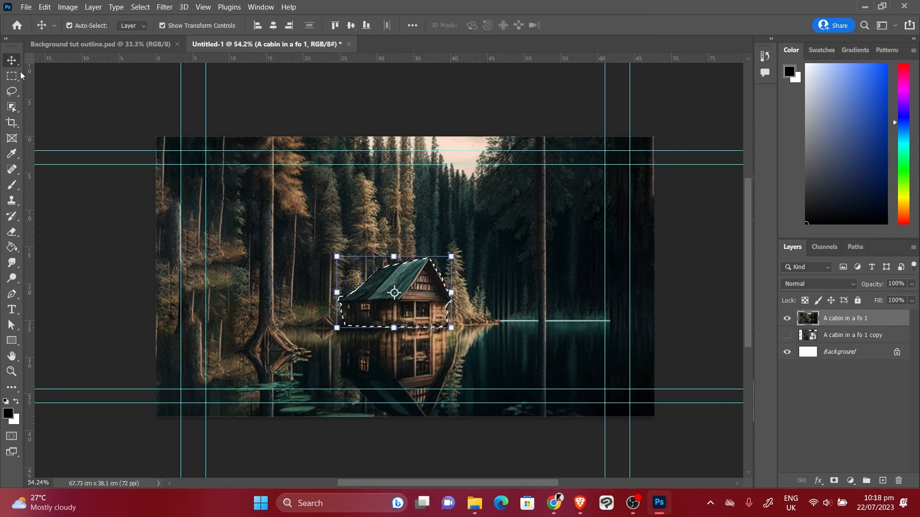
key(l)
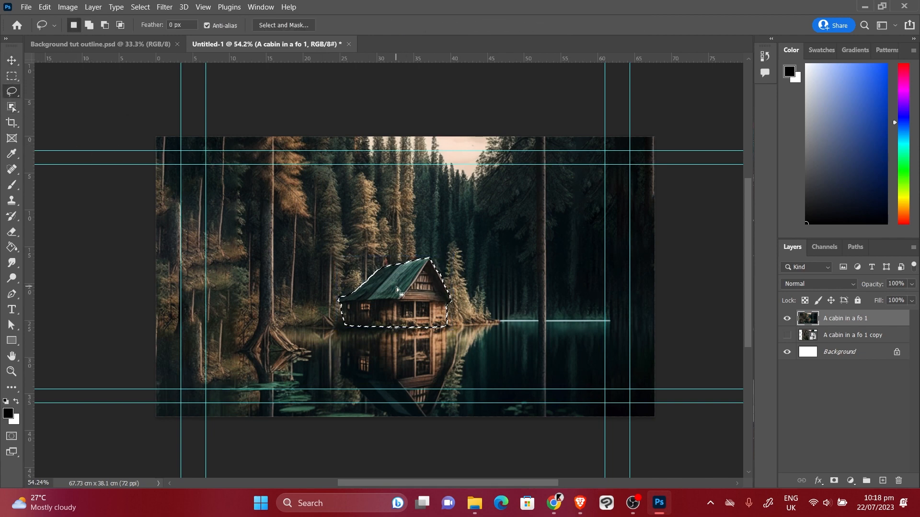
right_click(411, 295)
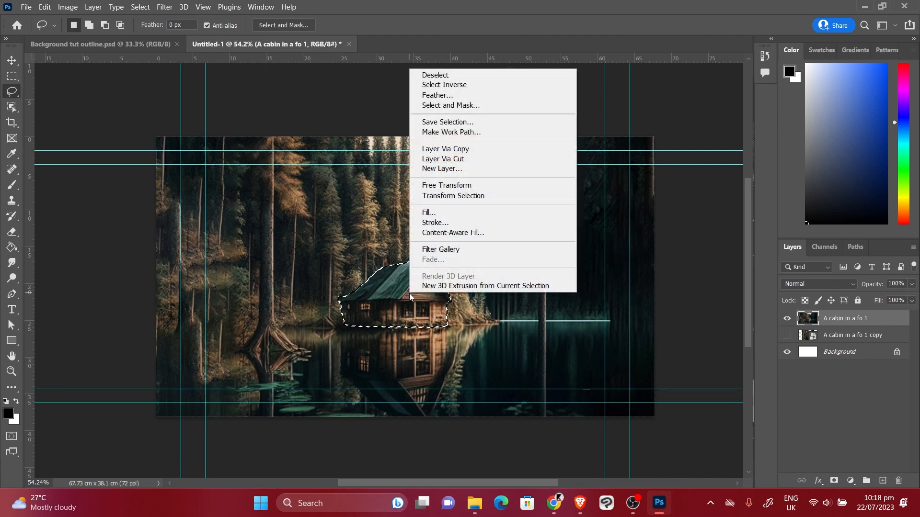
click(468, 151)
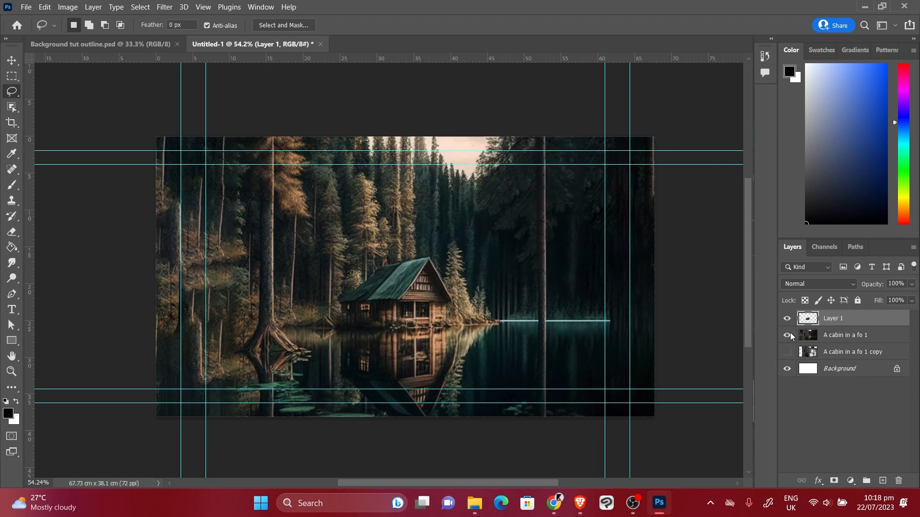
Toggle the visibility of Layer 1 and the A cabin in a fo 1 layer to examine the isolated cabin cutout.
click(787, 334)
click(786, 318)
click(787, 318)
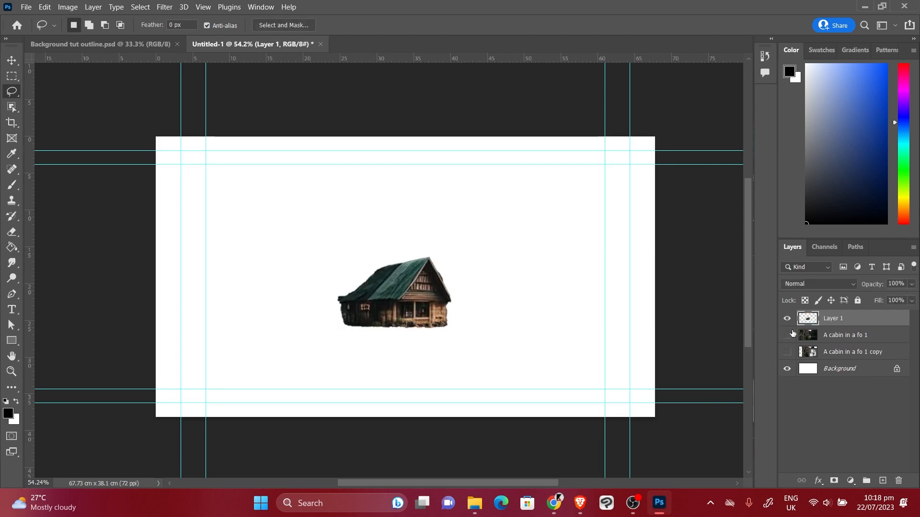
click(787, 335)
click(787, 335)
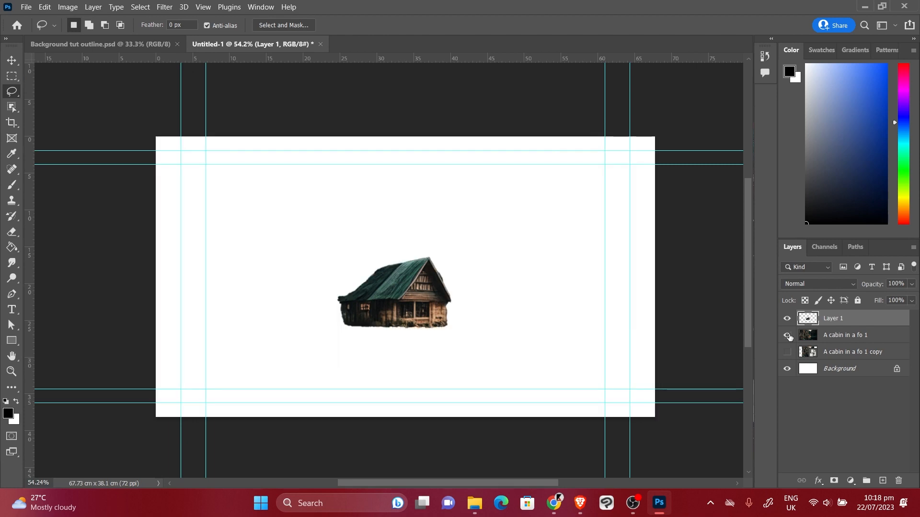
click(787, 335)
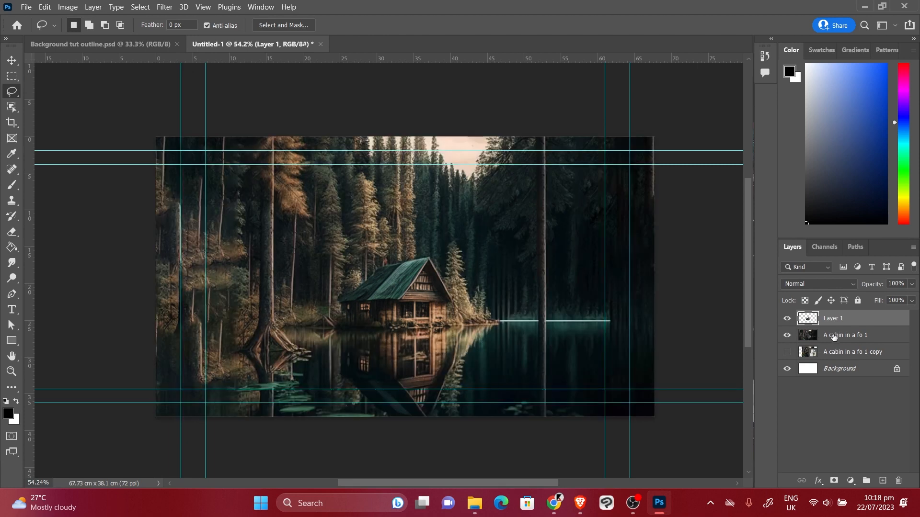
Add an empty layer between the cabin cutout and the A cabin in a fo 1 layer.
click(835, 337)
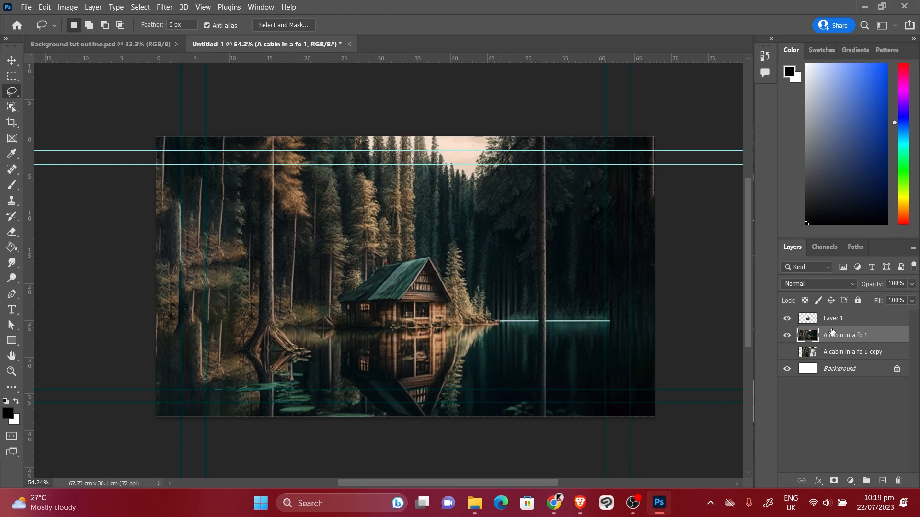
click(883, 480)
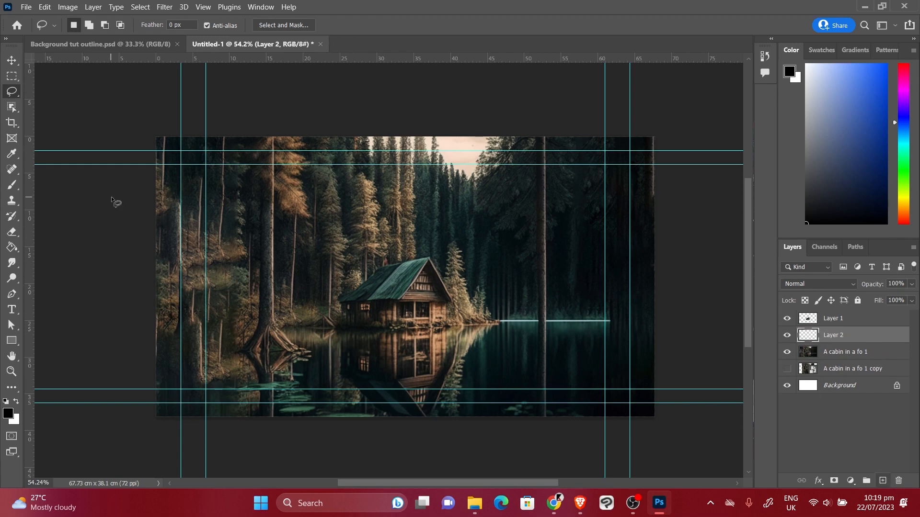
Try painting behind the cabin cutout on Layer 2 with a tan Brush color sampled from the trees, and undo the strokes.
click(12, 185)
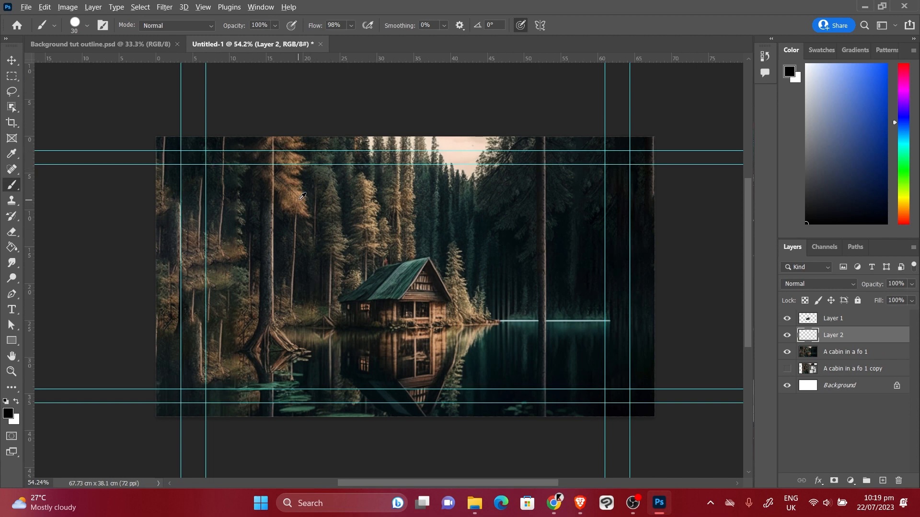
alt+click(301, 197)
mouse_move(260, 282)
mouse_down()
mouse_move(353, 302)
mouse_move(537, 305)
mouse_move(318, 286)
mouse_move(398, 292)
mouse_move(307, 290)
mouse_move(321, 300)
mouse_move(478, 292)
mouse_move(485, 306)
mouse_move(252, 318)
mouse_move(493, 312)
mouse_up()
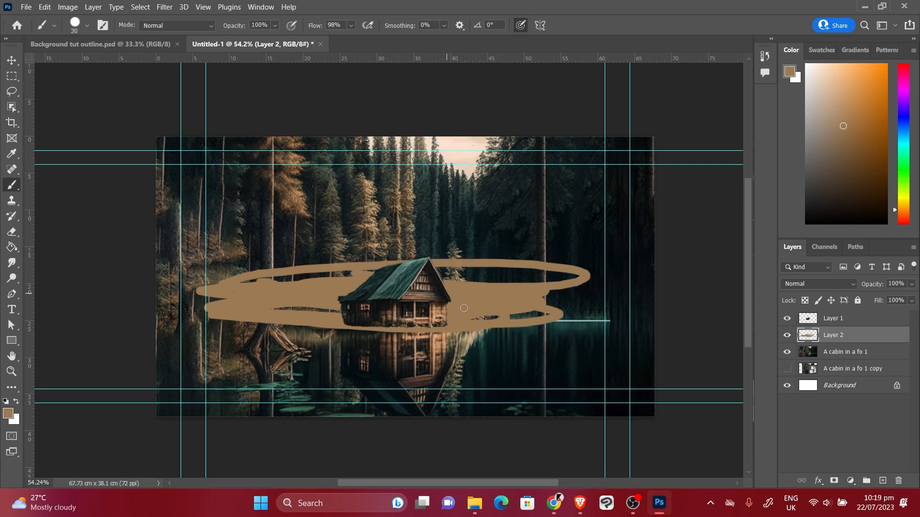
key(ctrl+z)
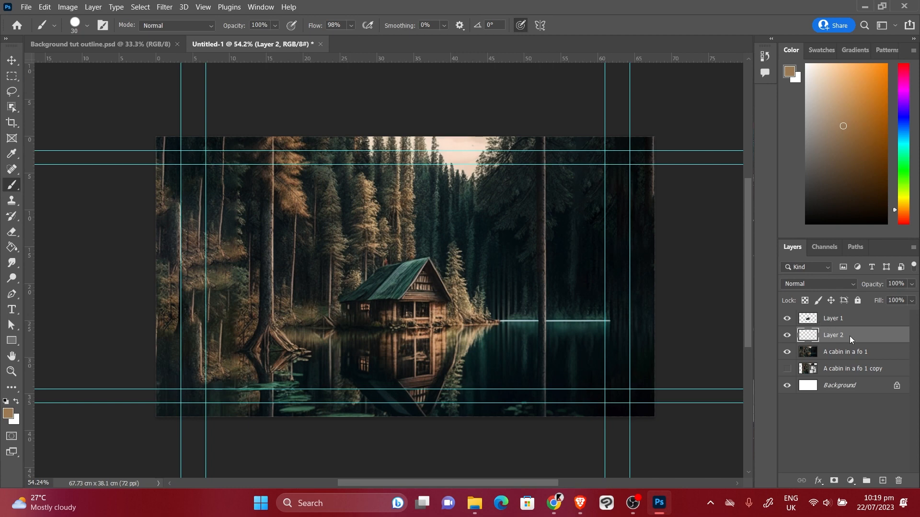
click(787, 338)
click(786, 337)
click(785, 320)
click(785, 320)
drag(275, 310, 548, 317)
key(ctrl+z)
Hide Layer 1 and Layer 2, and make the A cabin in a fo 1 layer active.
click(787, 336)
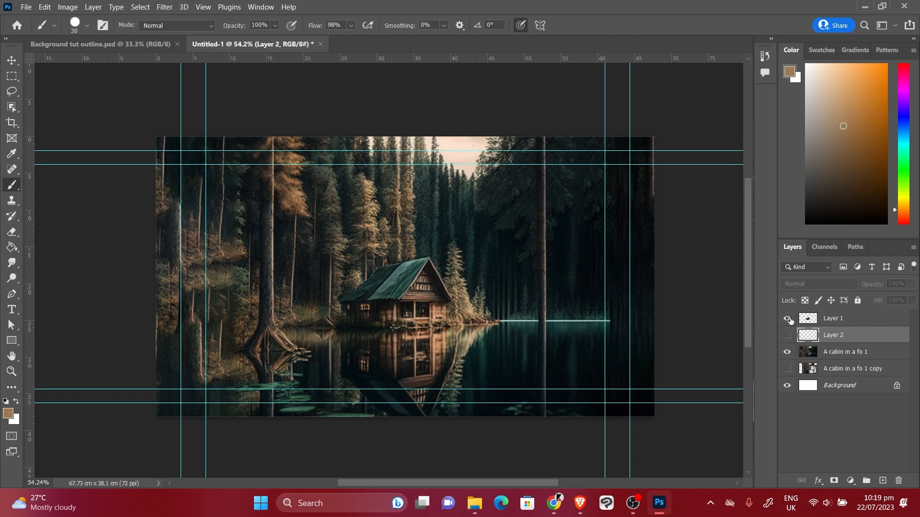
click(787, 319)
click(812, 355)
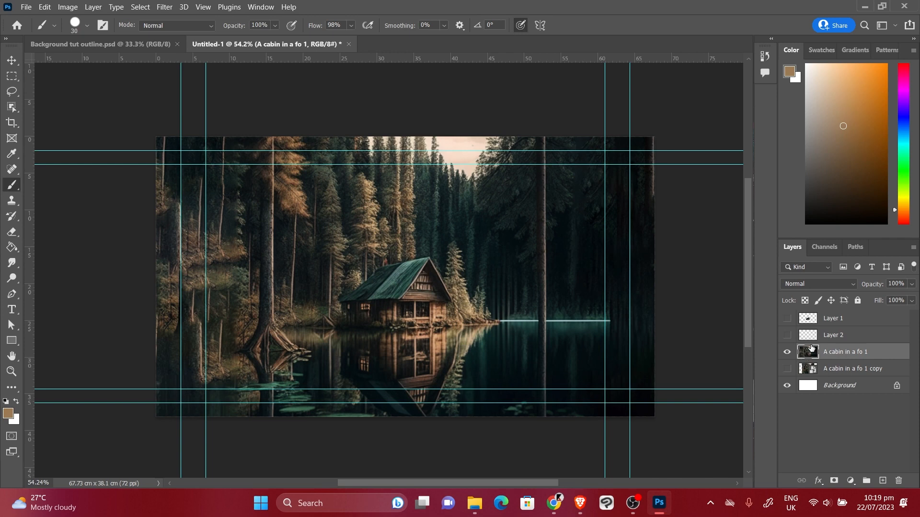
Load the cabin cutout's outline from Layer 1 as a selection, leaving Layer 1 hidden and the A cabin in a fo 1 layer visible.
click(787, 319)
click(787, 353)
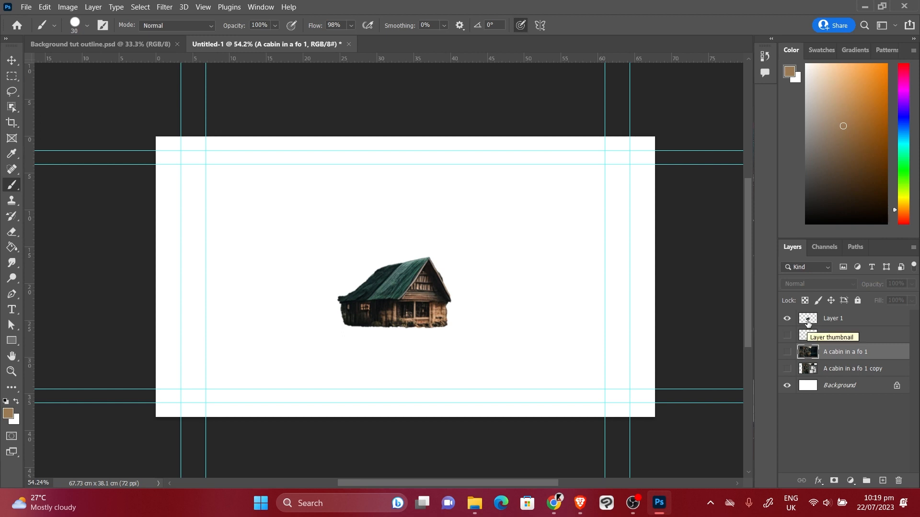
drag(811, 321, 810, 324)
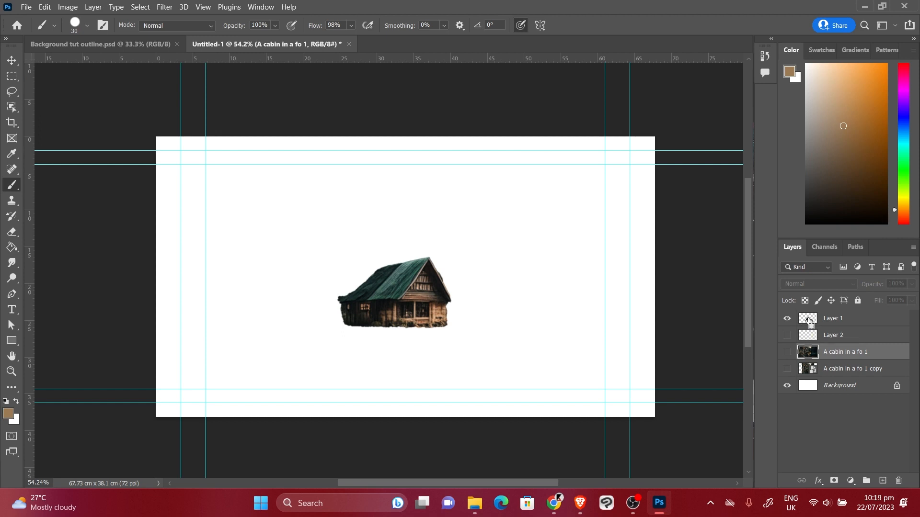
ctrl+click(809, 321)
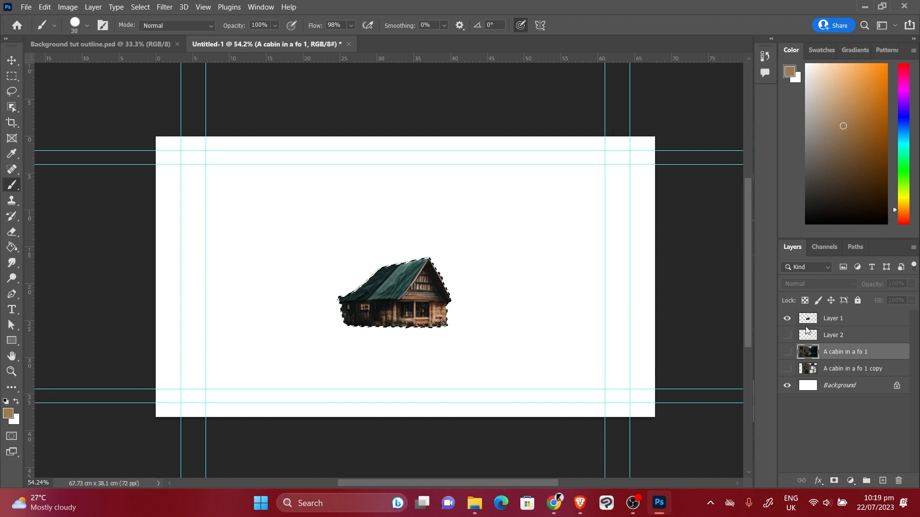
click(787, 318)
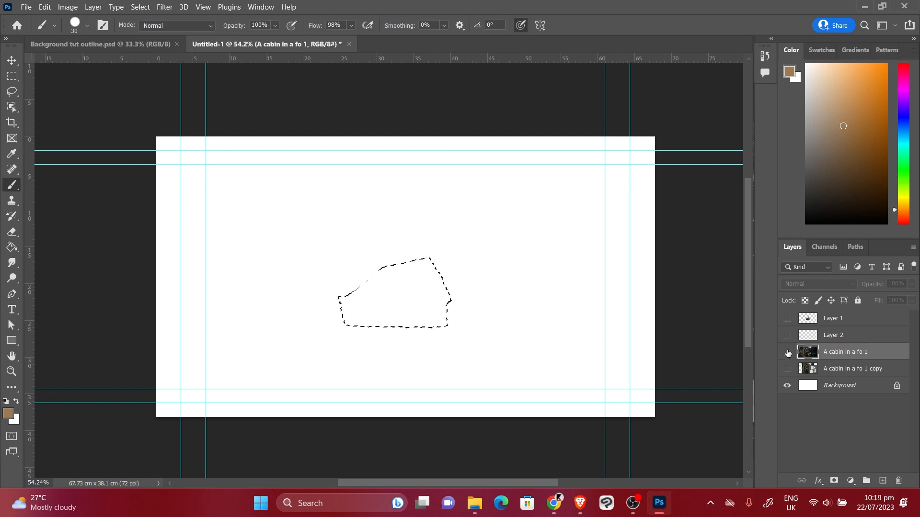
click(787, 352)
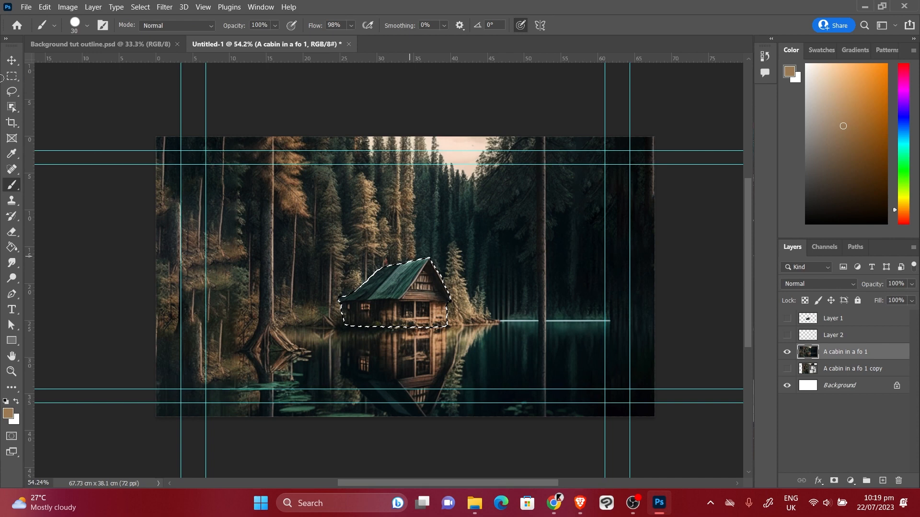
Expand the cabin selection by 10 pixels and fill it with Content-Aware on the A cabin in a fo 1 layer.
click(141, 7)
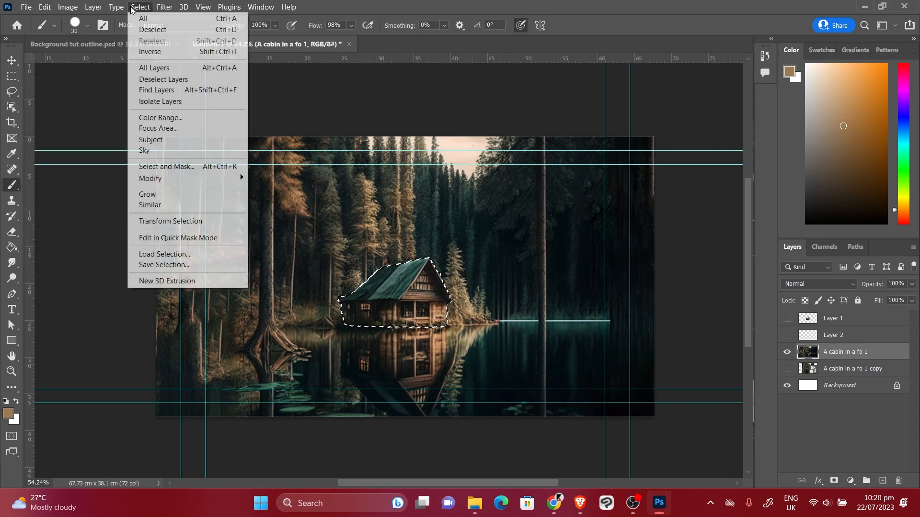
mouse_move(176, 182)
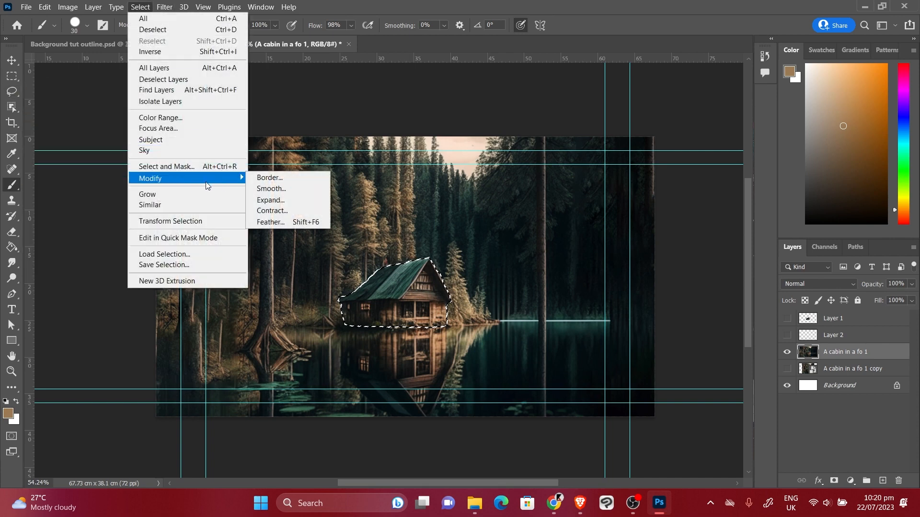
click(283, 200)
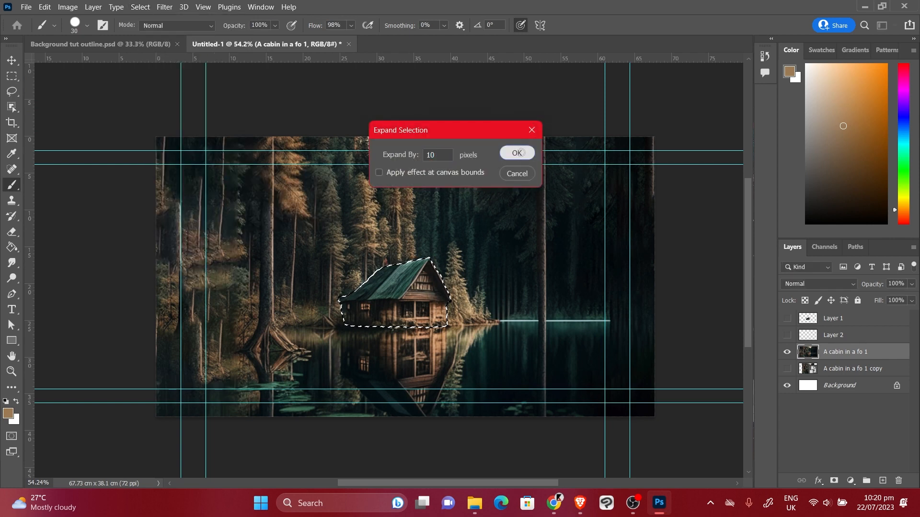
click(516, 153)
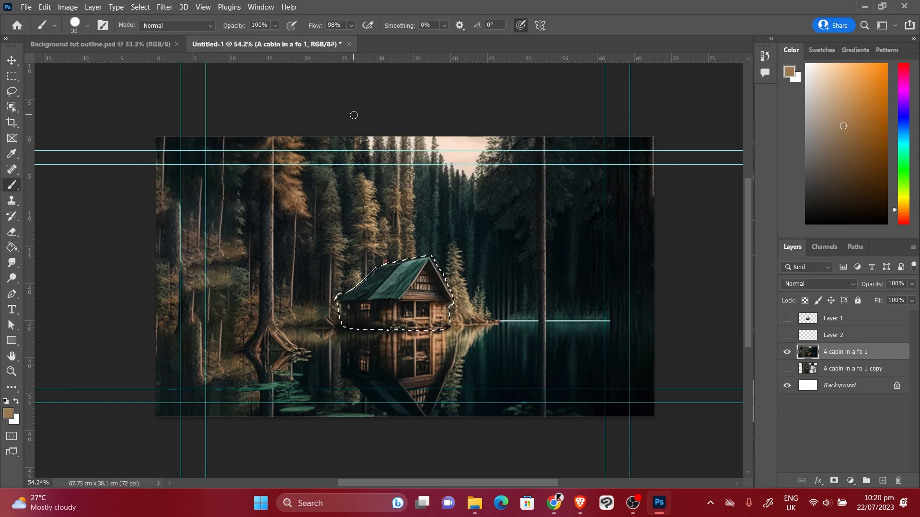
key(shift+BackSpace)
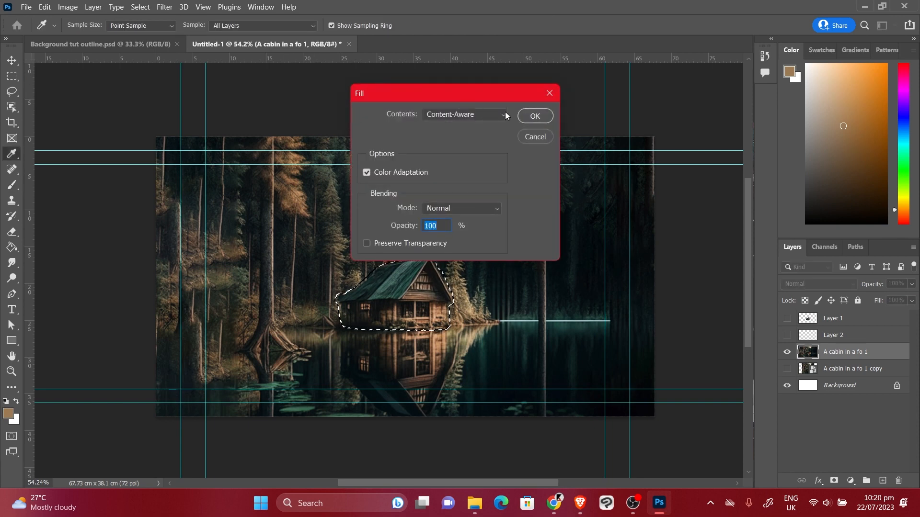
click(533, 115)
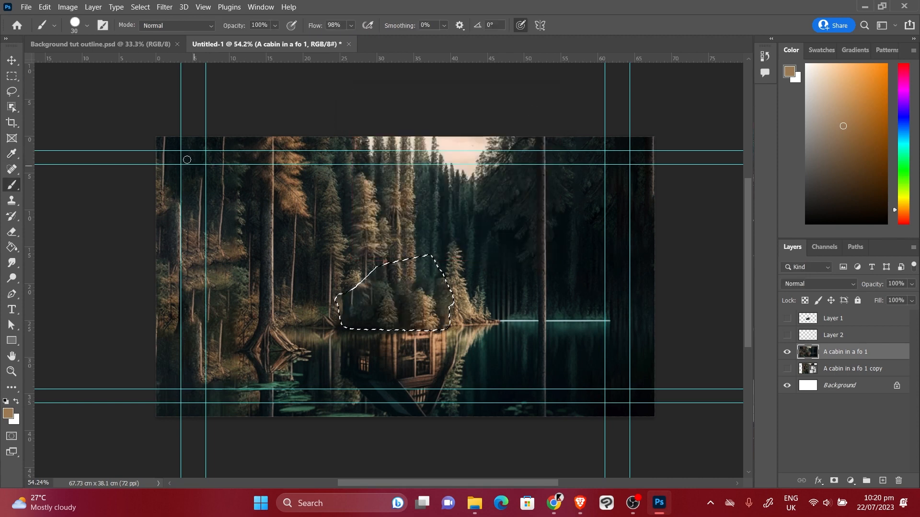
Compare the filled area with the original by undoing and redoing the fill, and leave it filled with nothing selected.
click(9, 92)
click(77, 113)
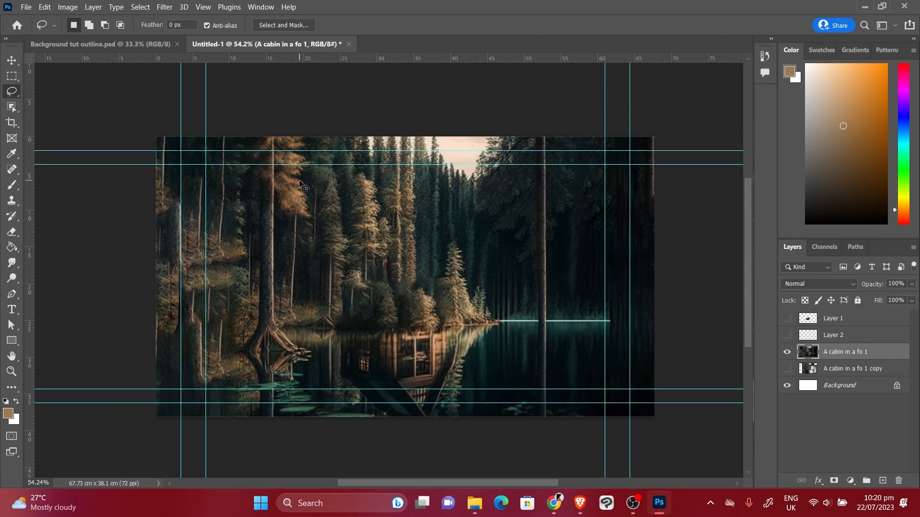
key(ctrl+z)
key(ctrl+z)
key(ctrl+shift+z)
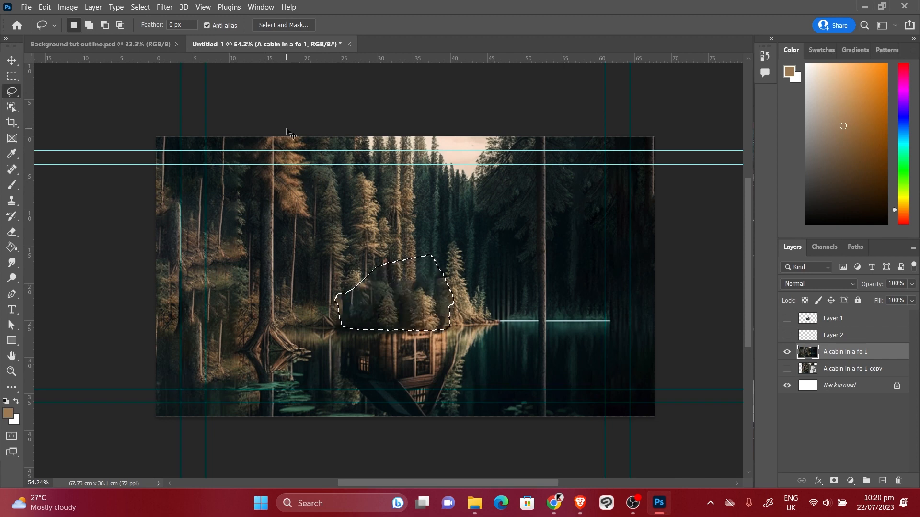
key(ctrl+z)
key(ctrl+shift+z)
key(ctrl+d)
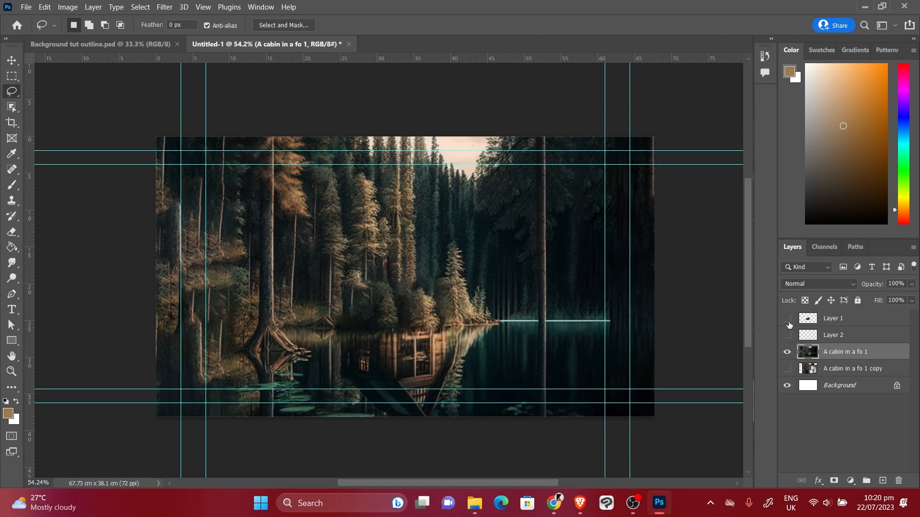
Toggle Layer 1 on and off to compare the scene with and without the cabin, and leave the layer visible.
click(787, 321)
click(788, 321)
click(788, 321)
click(787, 321)
click(788, 321)
click(788, 321)
click(787, 321)
click(788, 321)
click(787, 321)
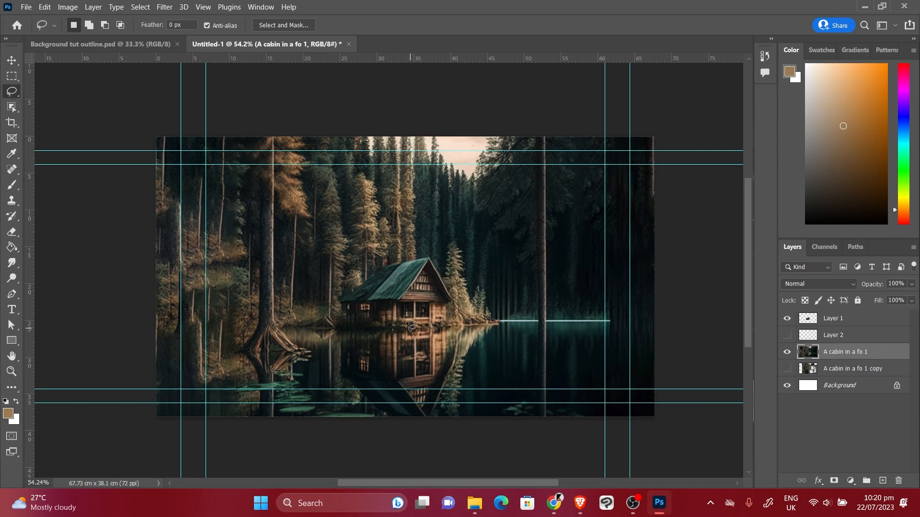
Try moving the cabin cutout on Layer 1 aside and hiding and showing it to check the background behind it.
click(809, 318)
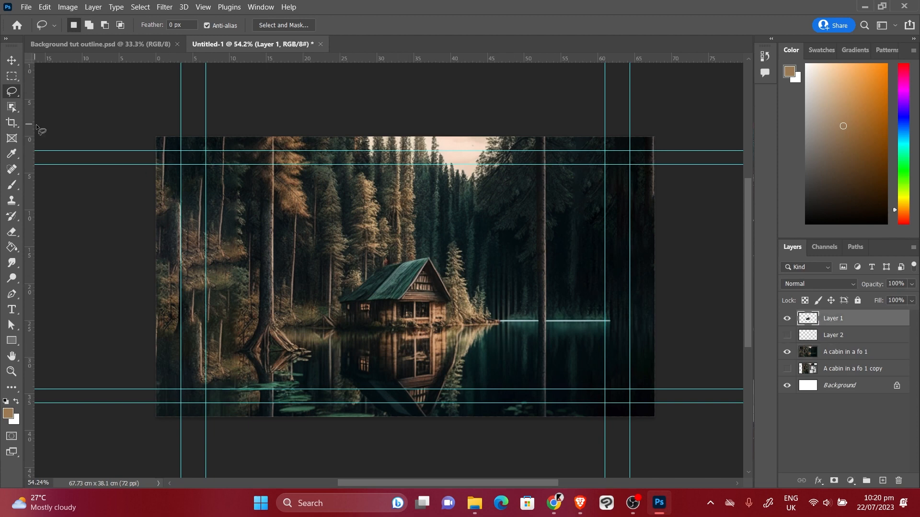
click(11, 61)
drag(430, 286, 506, 284)
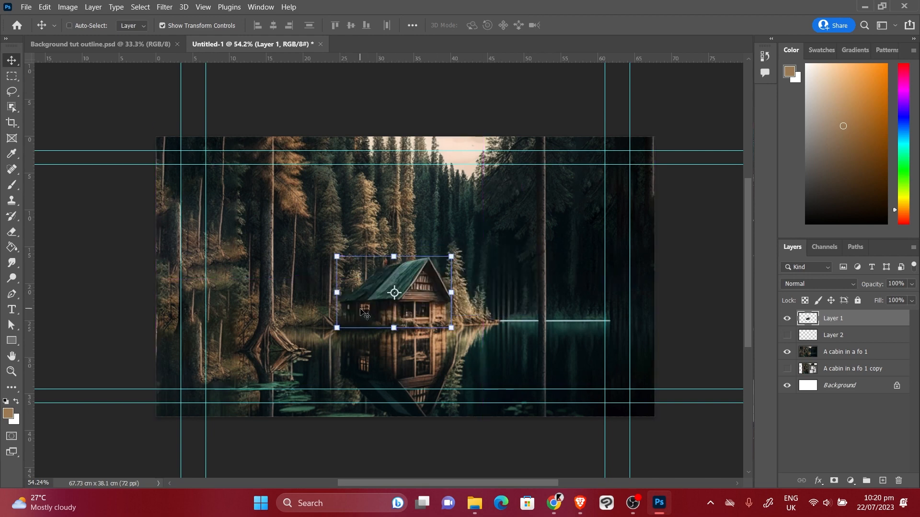
key(ctrl+comma)
key(z)
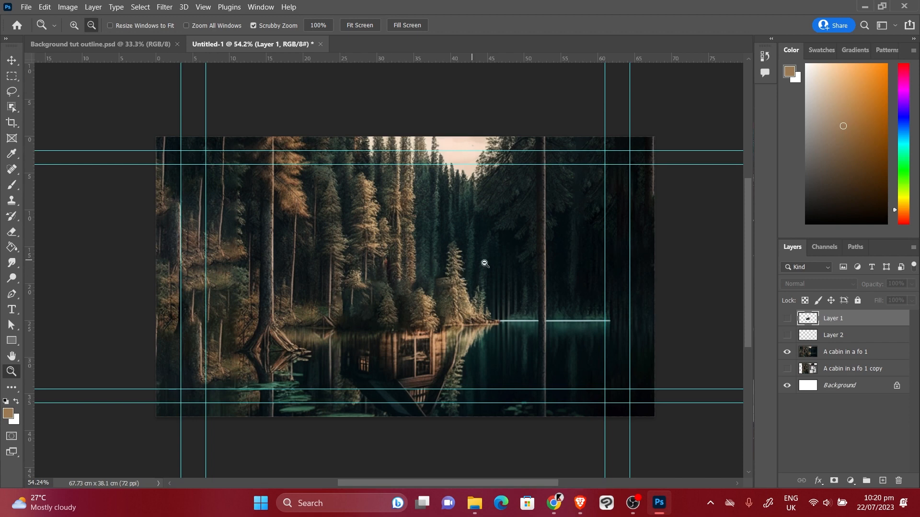
key(ctrl+comma)
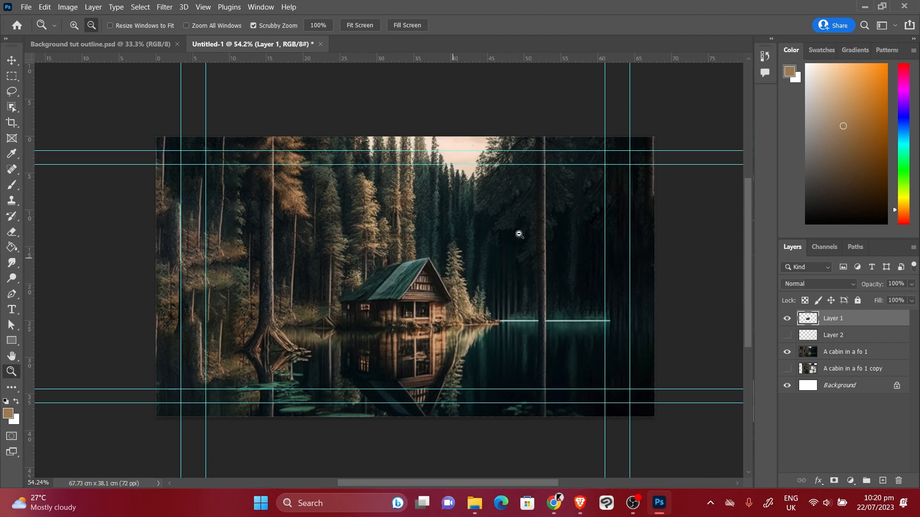
alt+click(527, 125)
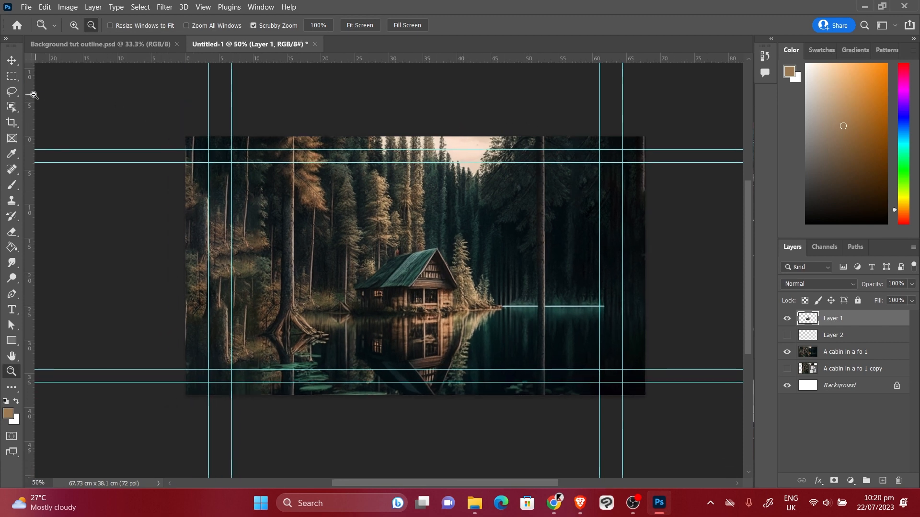
Move Layer 2 below the A cabin in a fo 1 layer, make it visible, and keep A cabin in a fo 1 active.
click(12, 91)
click(820, 353)
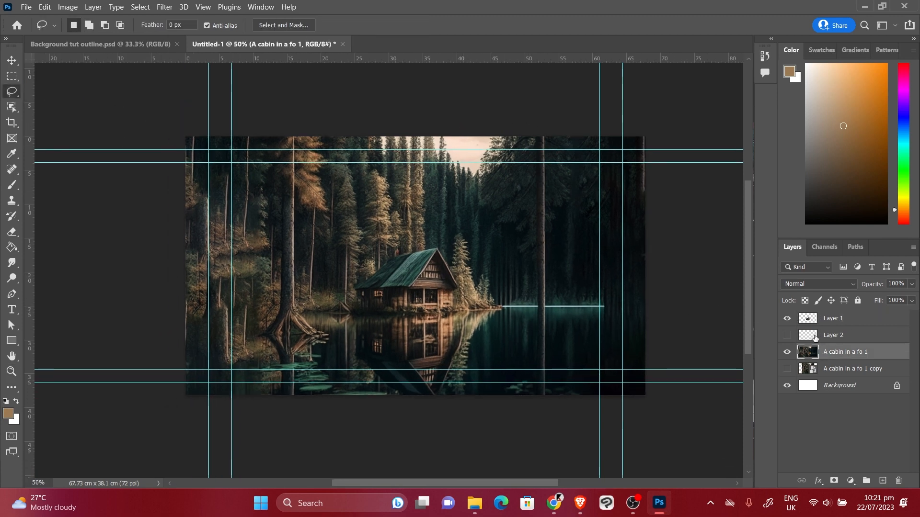
drag(810, 339, 841, 359)
click(831, 339)
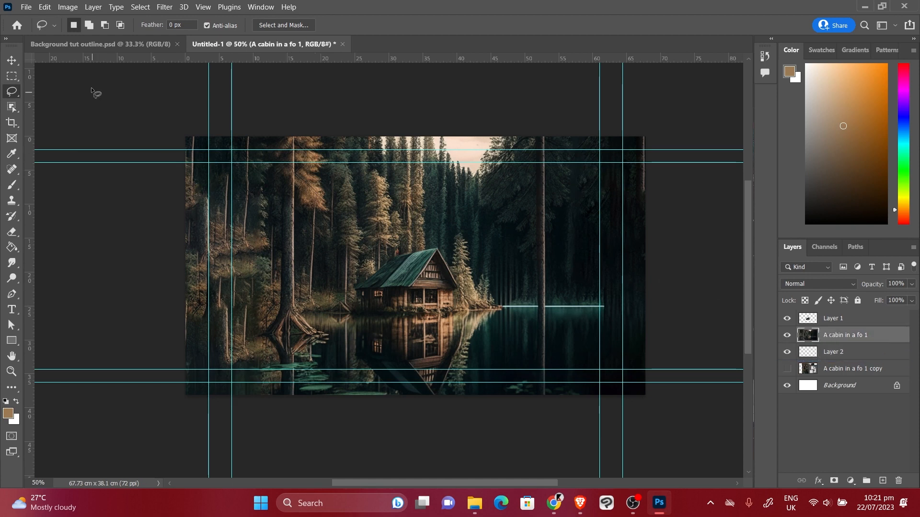
Open the Filter Gallery for the A cabin in a fo 1 layer, turn off the Texturizer effect and select Cutout for editing.
click(169, 13)
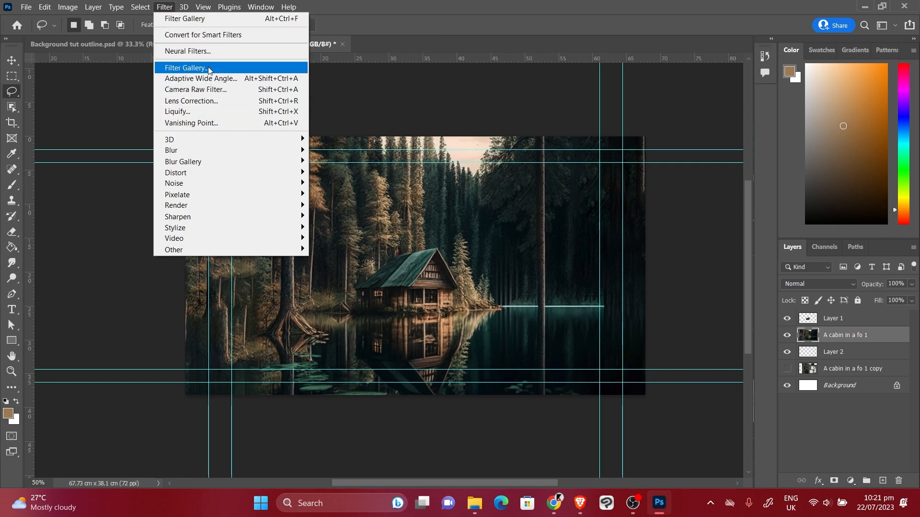
click(211, 85)
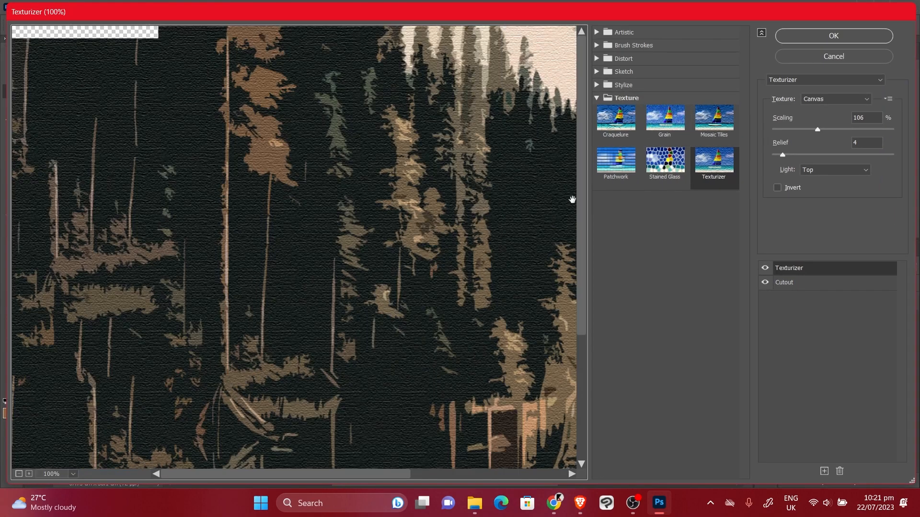
alt+click(459, 251)
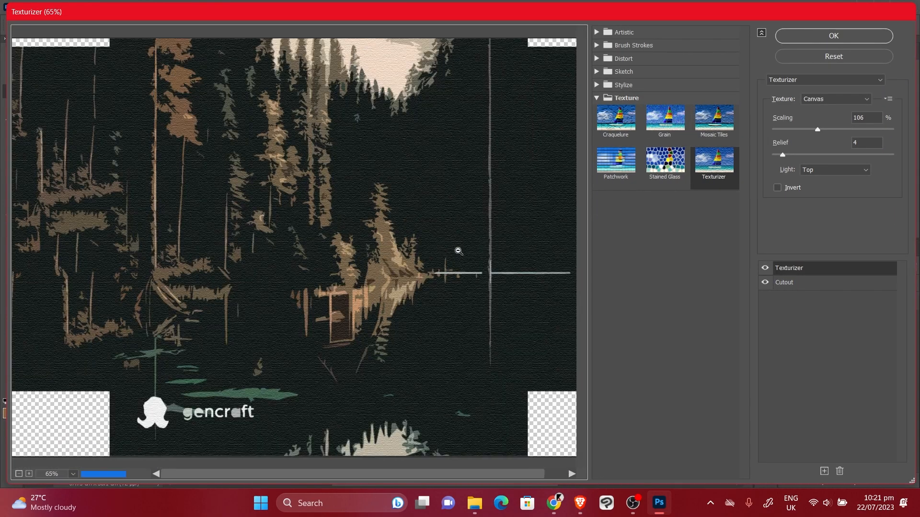
alt+click(458, 251)
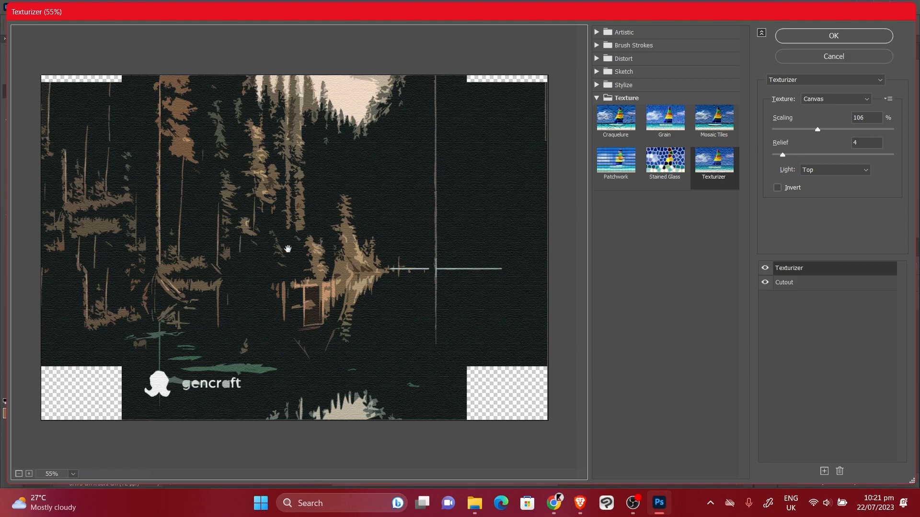
click(765, 268)
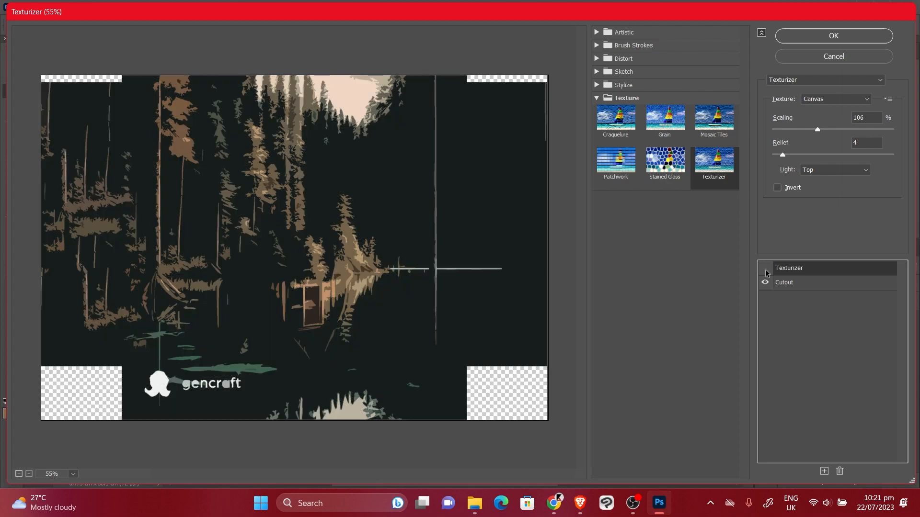
click(765, 269)
click(774, 283)
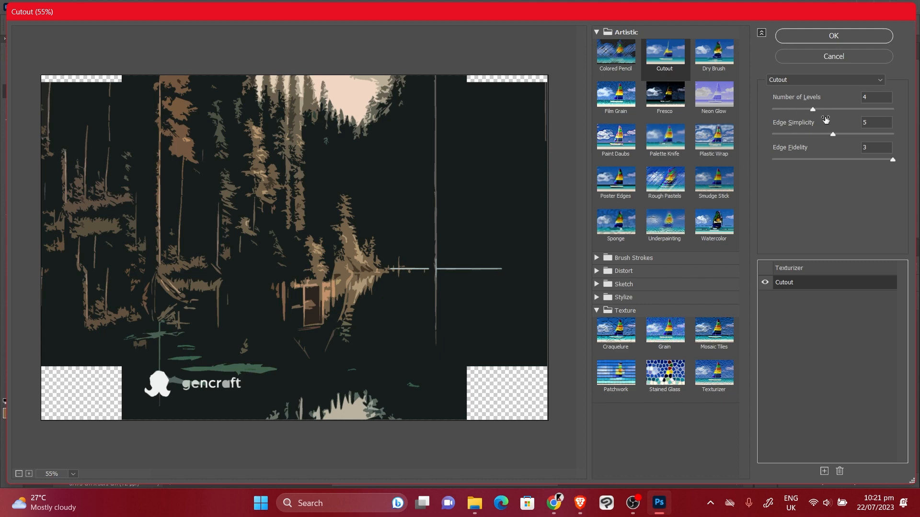
Set the Cutout effect to 6 levels with edge simplicity 0, and apply it to the forest background.
drag(813, 110, 913, 117)
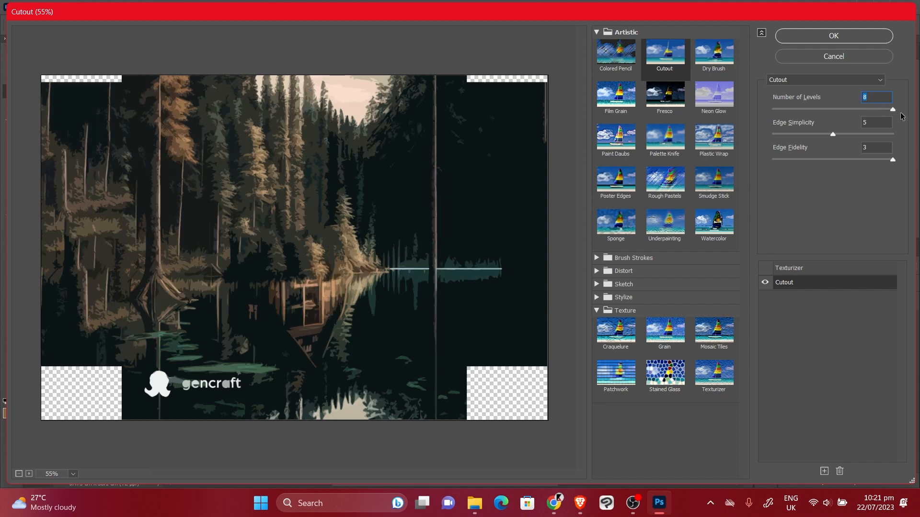
drag(833, 136, 760, 135)
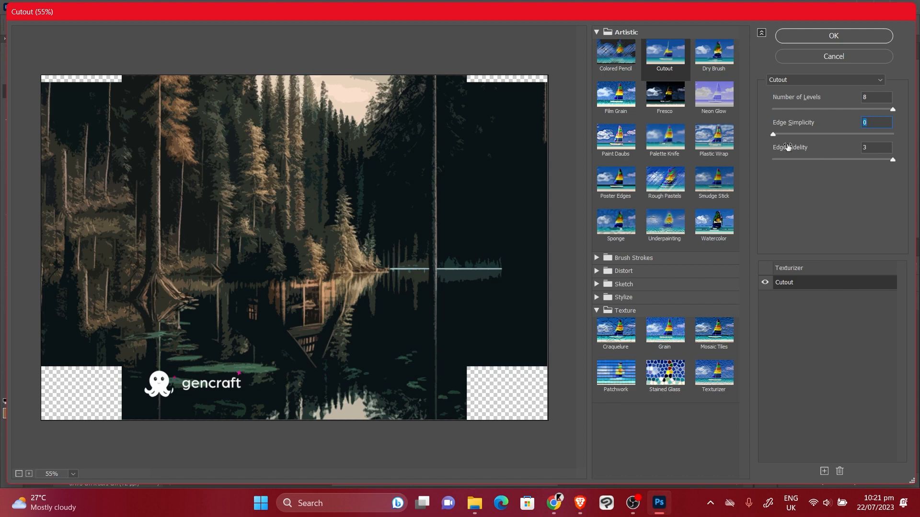
click(883, 110)
drag(883, 111, 861, 111)
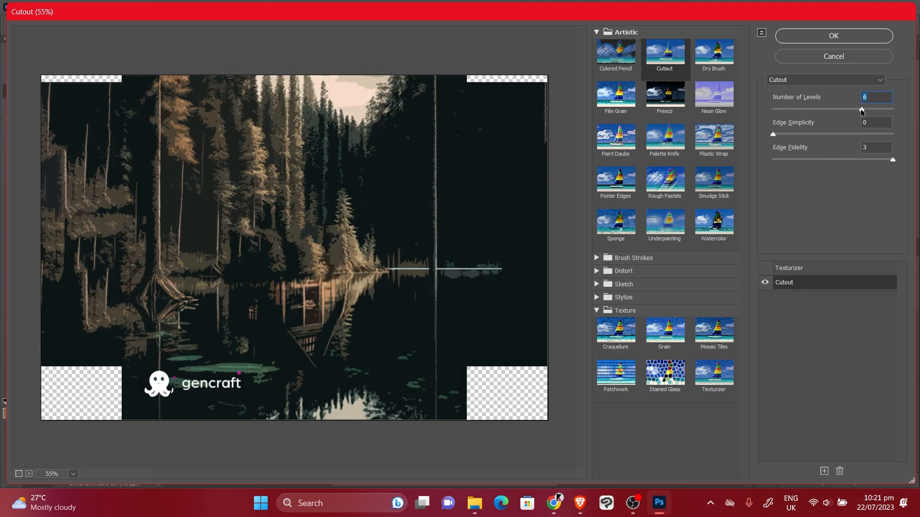
click(806, 39)
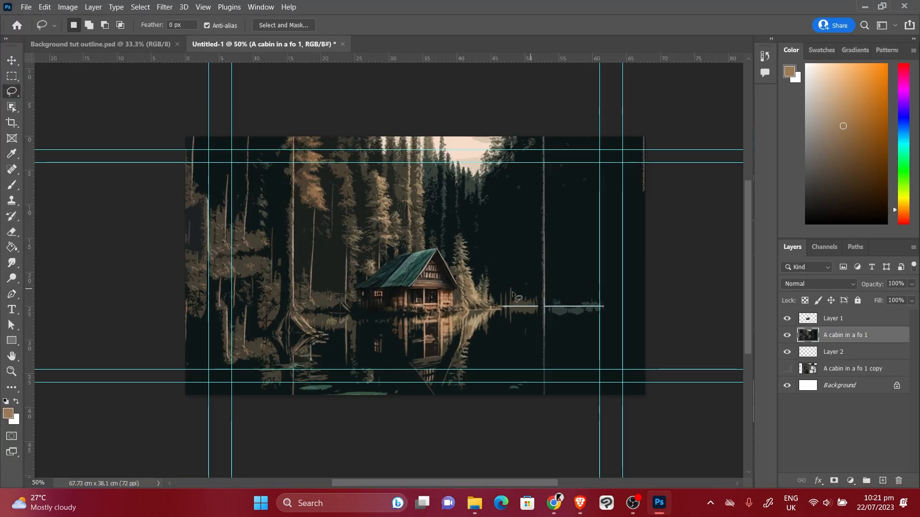
Apply the Filter Gallery's Cutout effect to the cabin on Layer 1 with 6 levels and edge simplicity 0.
scroll(436, 296, up, 3)
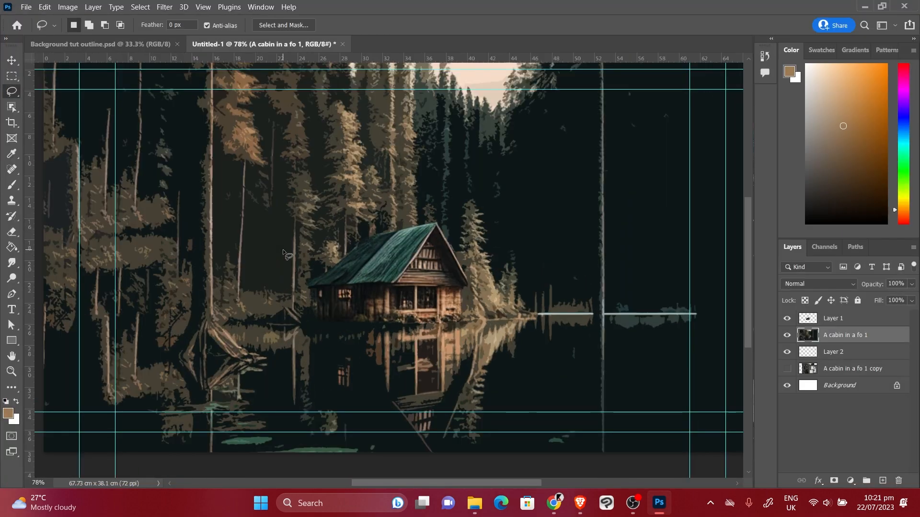
scroll(284, 251, up, 1)
scroll(427, 249, down, 2)
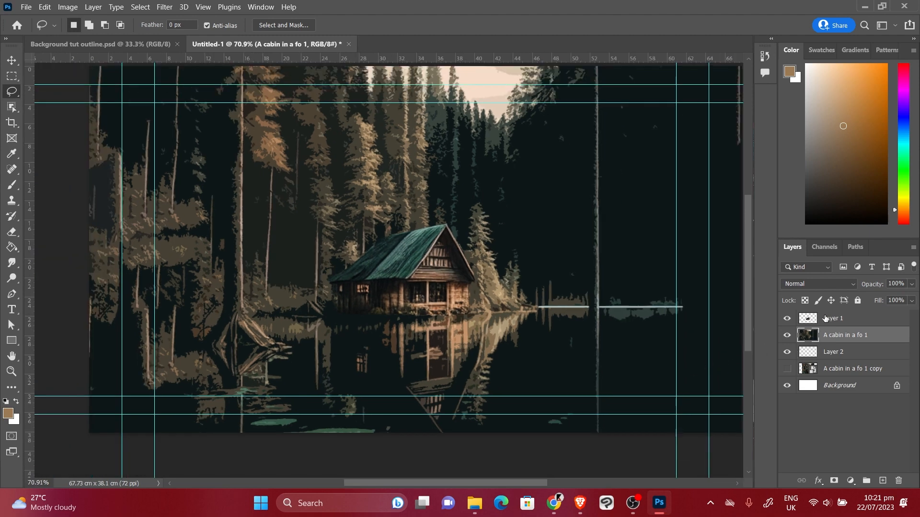
click(825, 319)
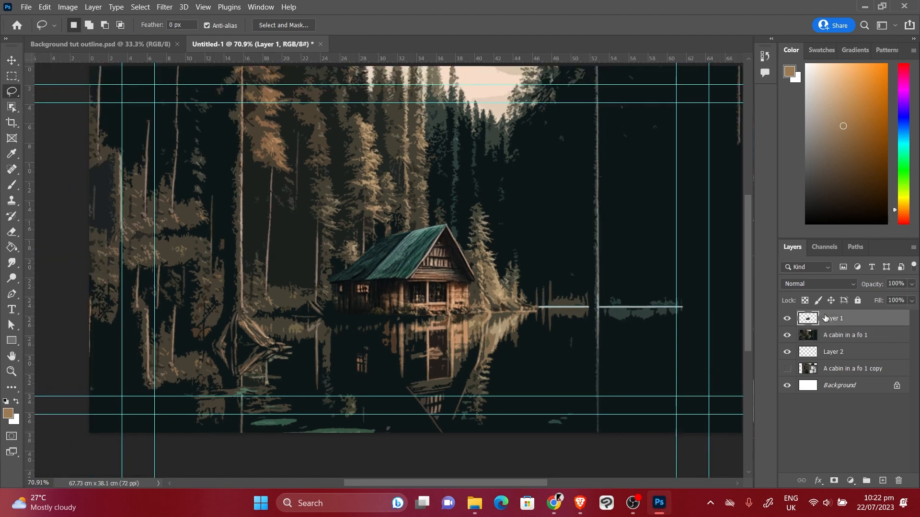
click(163, 8)
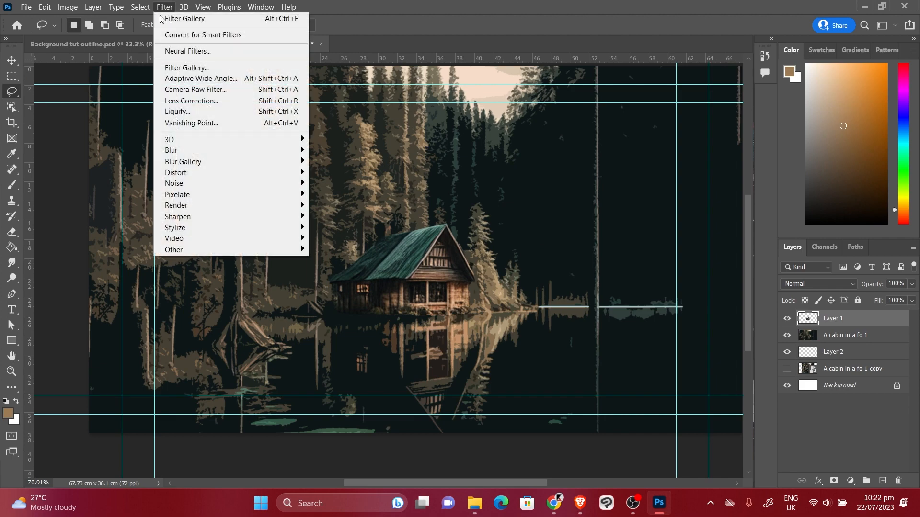
click(187, 67)
scroll(459, 265, down, 1)
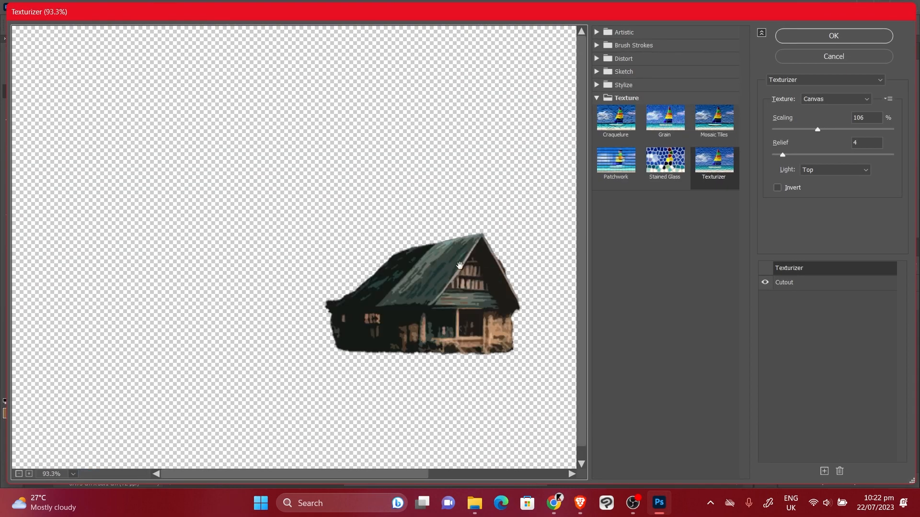
drag(500, 270, 376, 256)
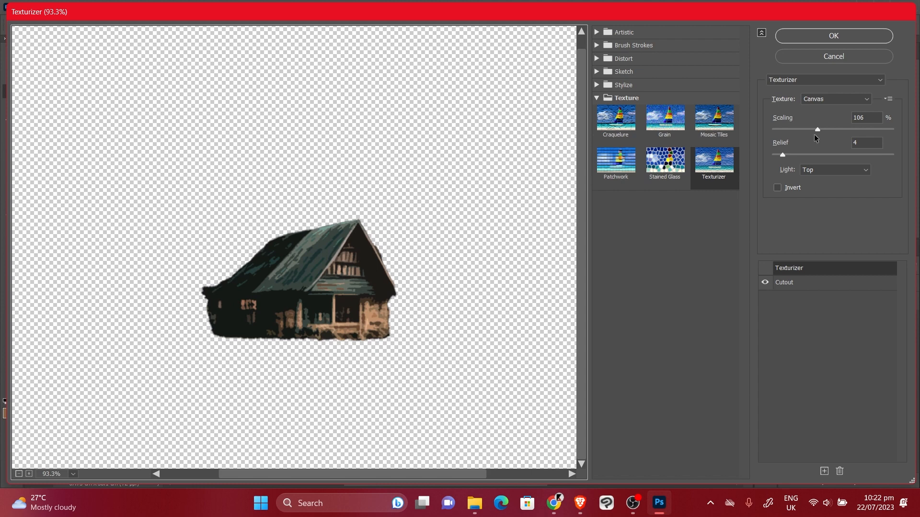
click(786, 282)
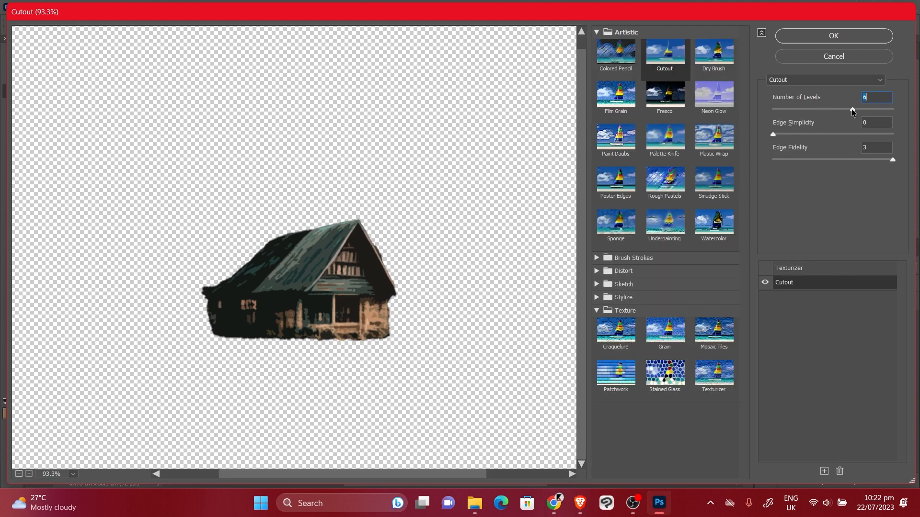
drag(852, 109, 846, 108)
click(838, 34)
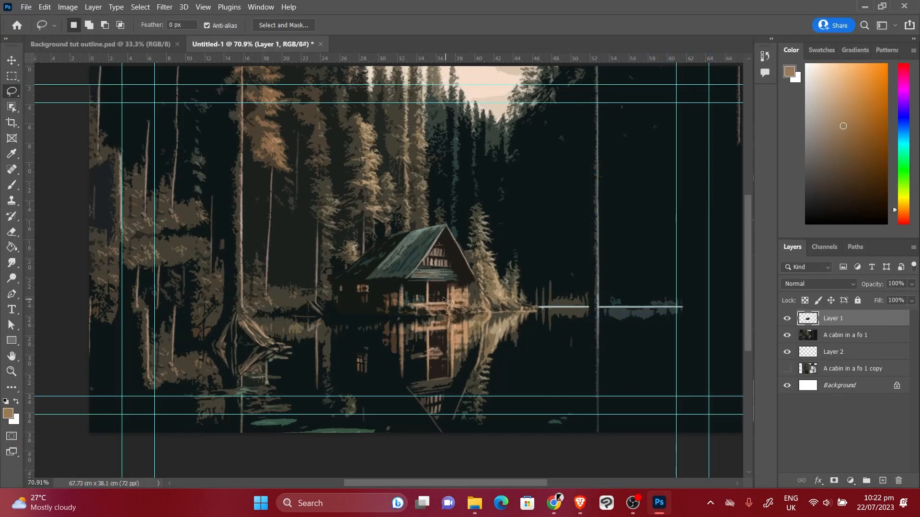
Toggle Layer 1 and the forest layer to check the separated cabin, leaving both visible, and show the A cabin in a fo 1 copy layer.
click(787, 318)
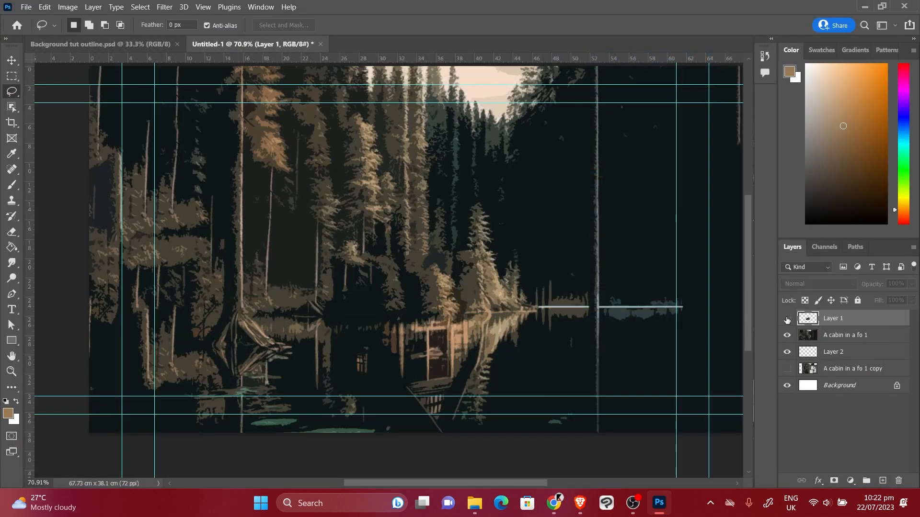
click(786, 319)
click(786, 318)
click(787, 319)
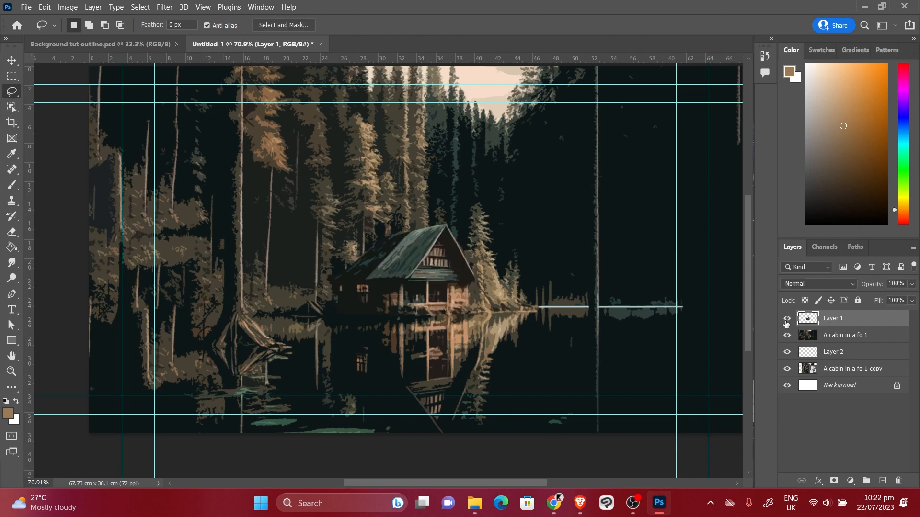
click(787, 319)
click(787, 335)
click(786, 335)
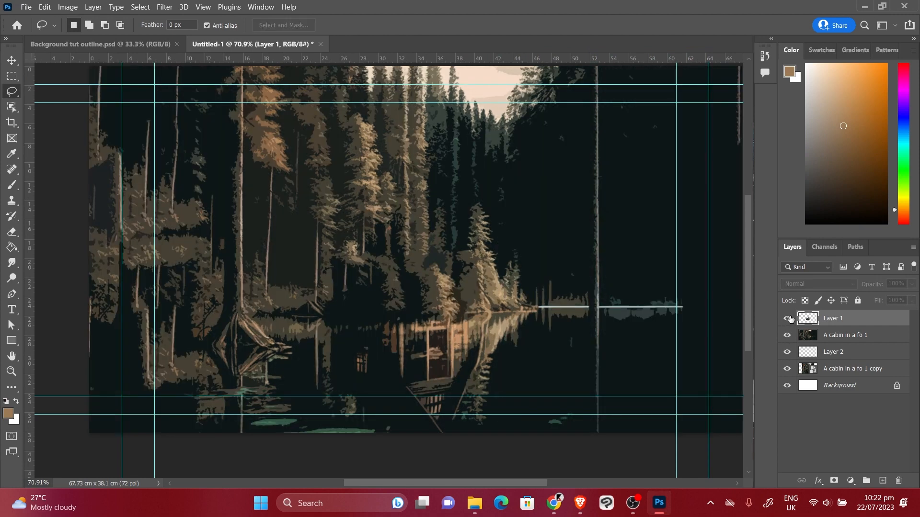
click(786, 319)
scroll(386, 215, down, 1)
scroll(385, 214, down, 3)
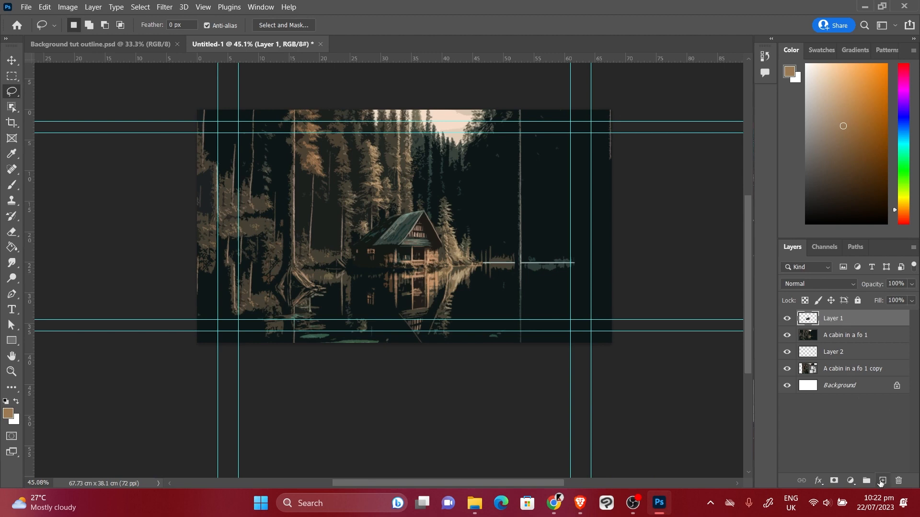
Add a new layer above Layer 1 and get the Brush tool ready with the Hard Round tip.
click(882, 481)
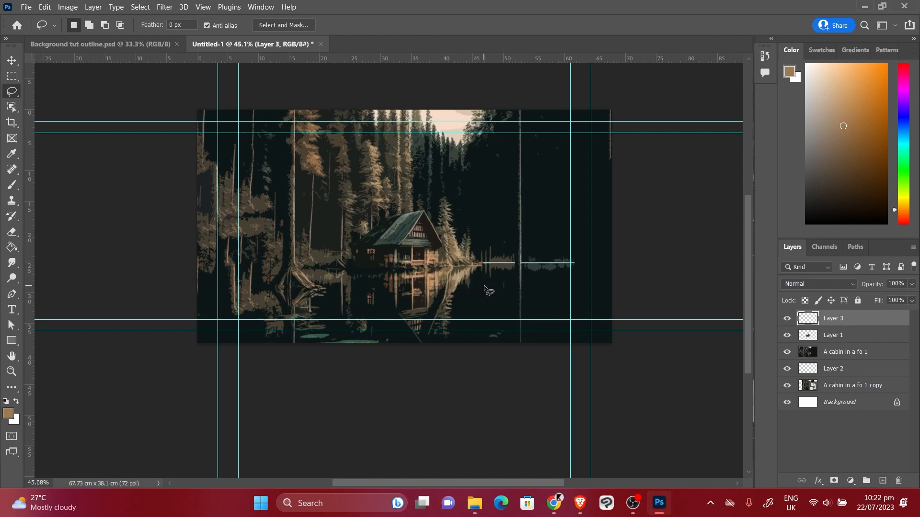
key(b)
key(ctrl+plus)
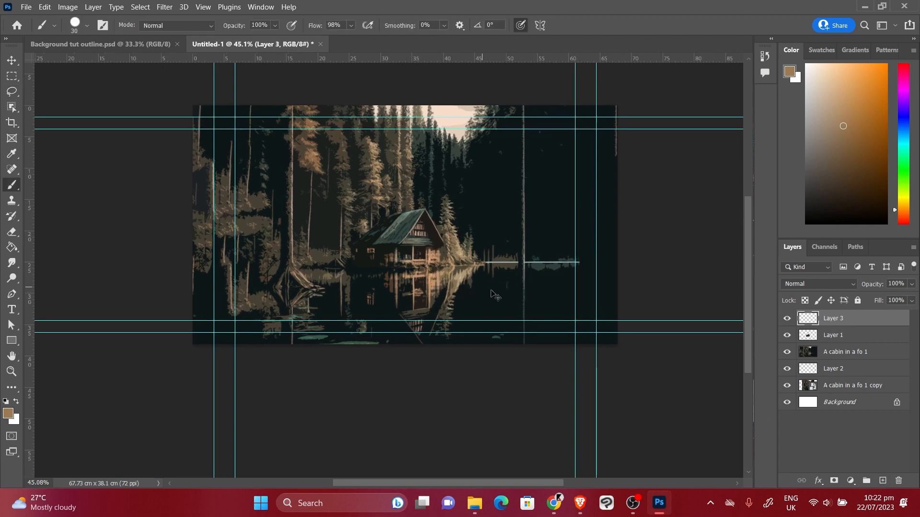
right_click(512, 258)
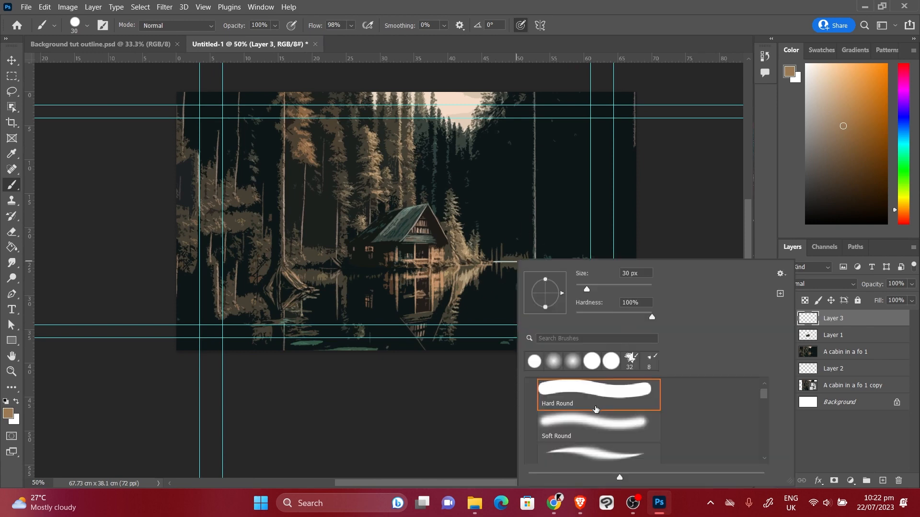
click(695, 193)
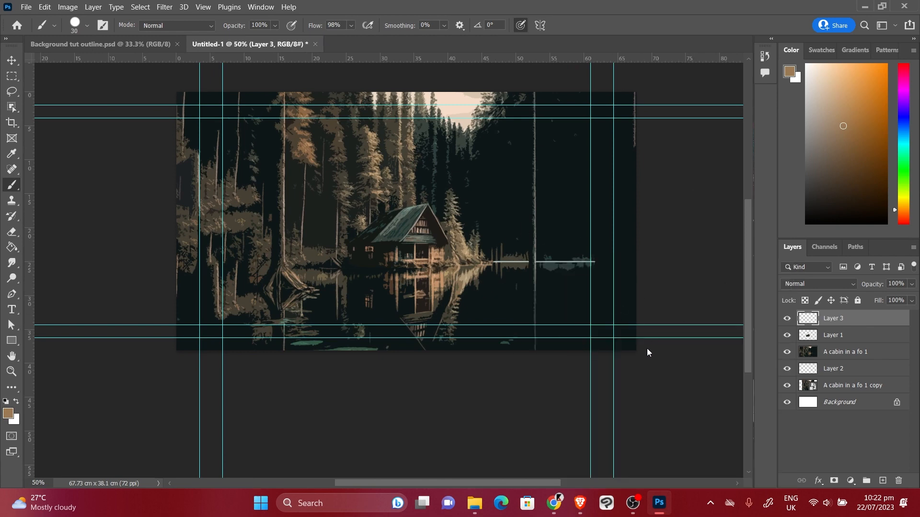
drag(650, 353, 636, 358)
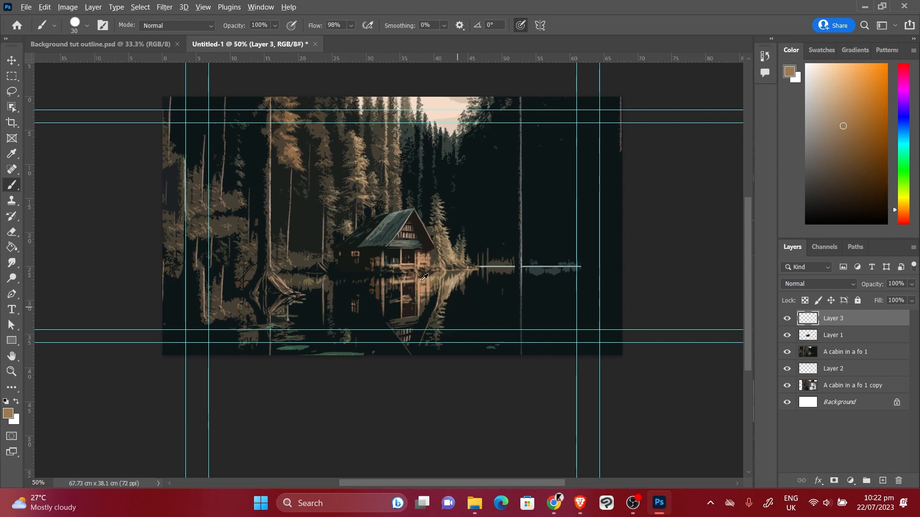
Paint a wooden boat on the water beside the cabin's reflection with a 45 px brush, using tan and brown tones sampled from the image.
alt+click(419, 286)
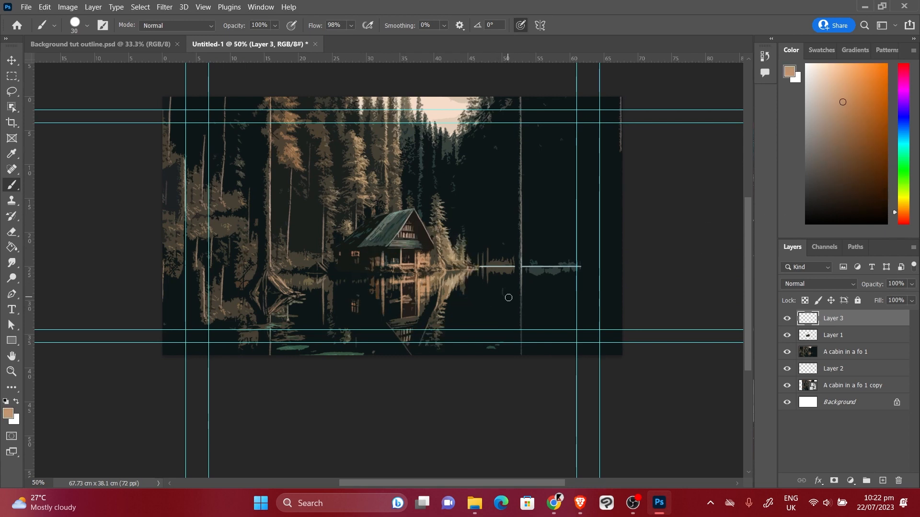
key(ctrl+plus)
key(bracketright)
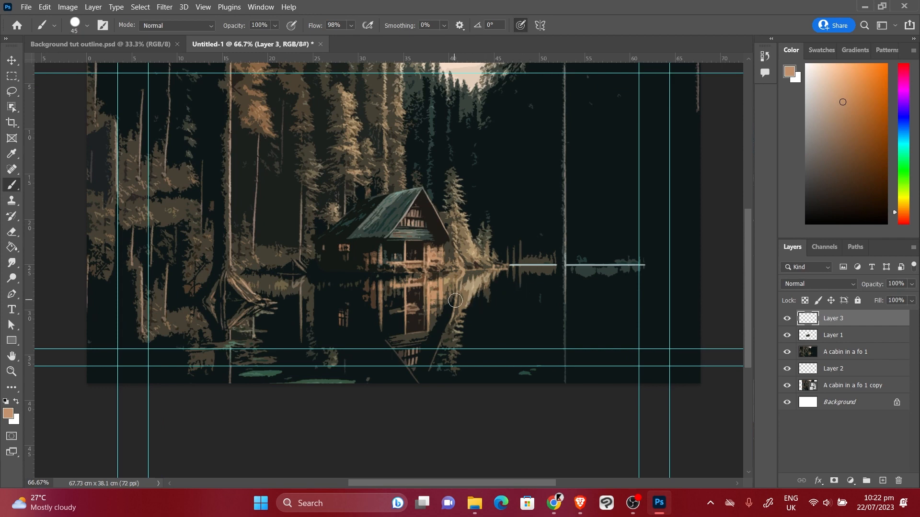
mouse_move(446, 299)
mouse_down()
mouse_move(596, 286)
mouse_move(488, 320)
mouse_move(522, 320)
mouse_move(500, 316)
mouse_move(592, 292)
mouse_up()
alt+click(378, 299)
mouse_move(593, 291)
mouse_down()
mouse_move(510, 308)
mouse_move(479, 298)
mouse_move(585, 289)
mouse_move(529, 299)
mouse_move(573, 299)
mouse_move(549, 298)
mouse_up()
key(ctrl+z)
Add darker interior details and a dark diagonal stroke across the boat, using colours sampled from the boat and the surrounding water.
alt+click(473, 314)
alt+click(575, 300)
drag(499, 295, 520, 299)
mouse_move(483, 295)
mouse_down()
mouse_move(496, 301)
mouse_move(475, 323)
mouse_up()
key(ctrl+minus)
alt+click(524, 312)
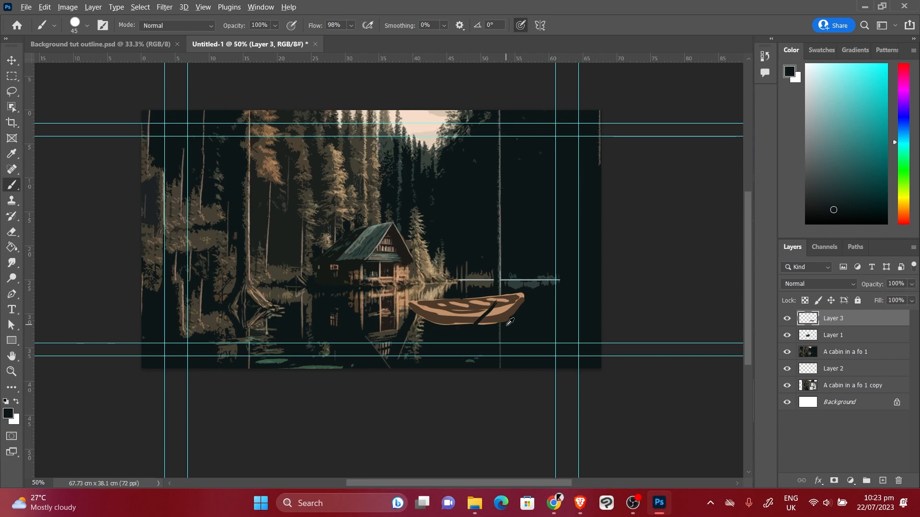
Switch to the Eraser with a 40 px tip for cleaning up the boat on Layer 3.
key(alt+e)
key(Escape)
key(e)
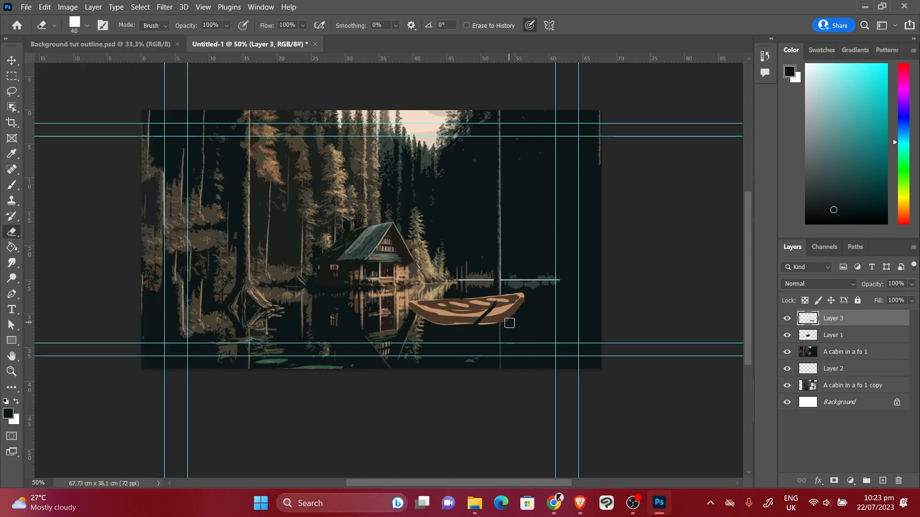